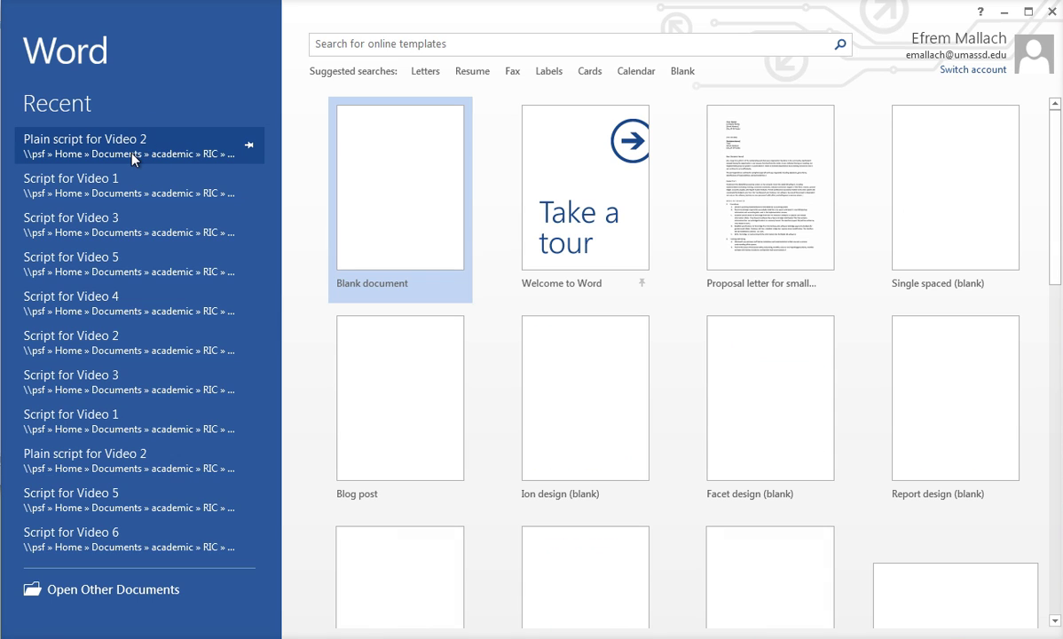
Open the recent document Plain script for Video 2 and select the phrase "character and paragraph" near the end of page 1
left_click(132, 153)
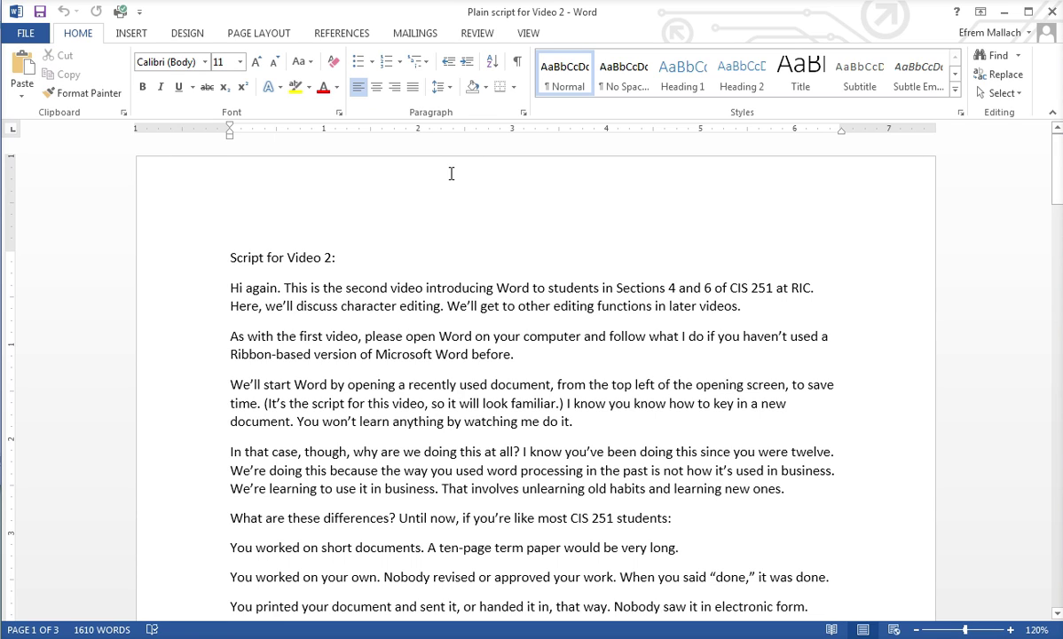
scroll(451, 173, "down", 5)
scroll(451, 173, "down", 2)
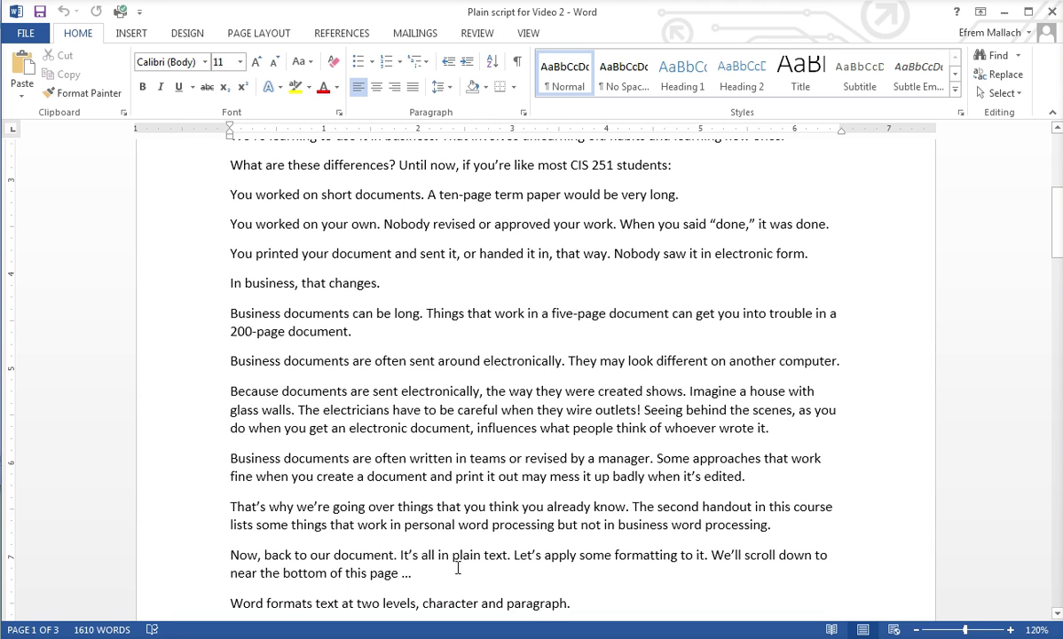
left_click(422, 602)
left_click_drag(422, 603, 492, 603)
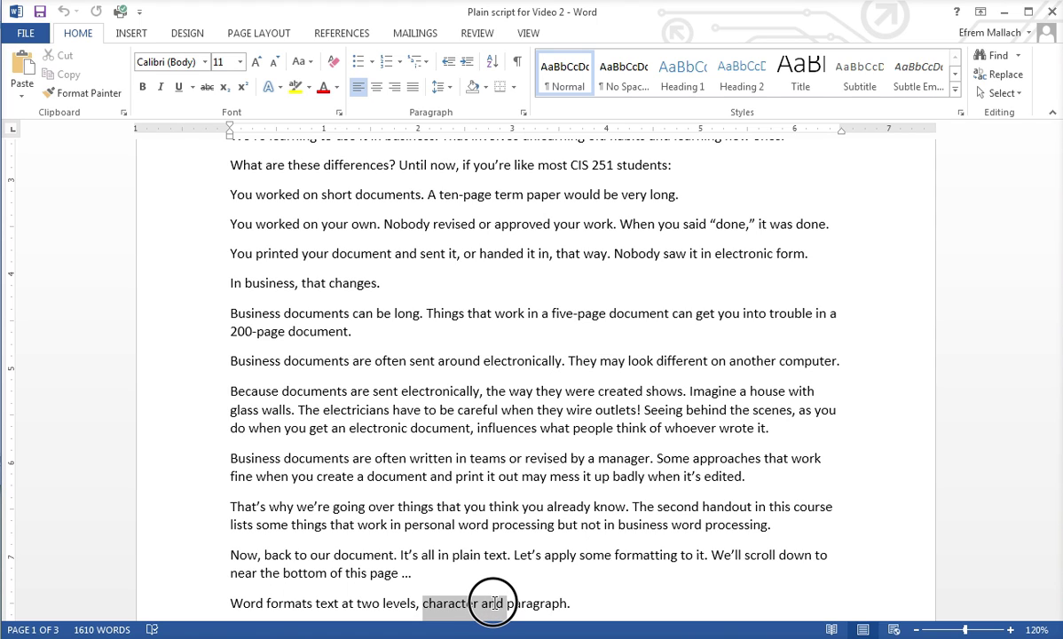
left_click_drag(493, 603, 515, 607)
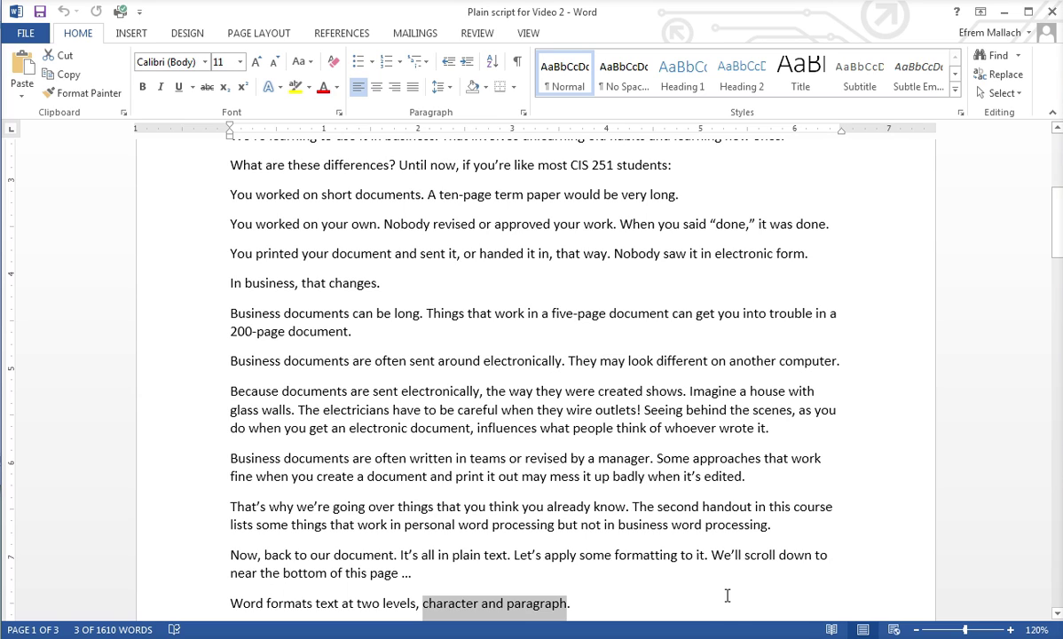
key("Up")
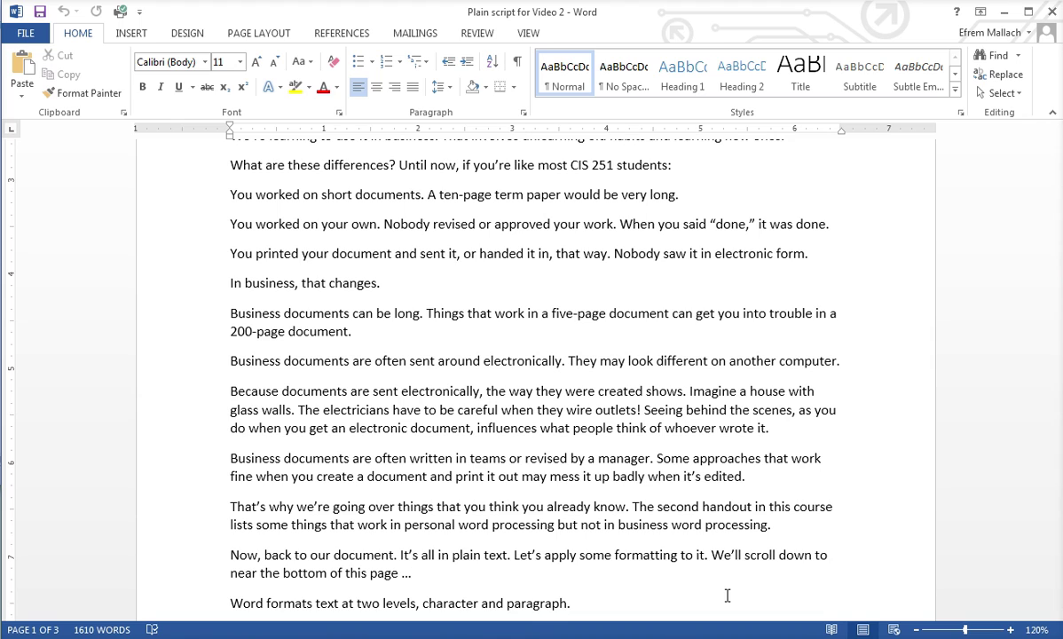
Select in turn the word "manager", the "glass walls" line, the two paragraphs containing them, and the sentence starting "The second handout"
double_click(626, 459)
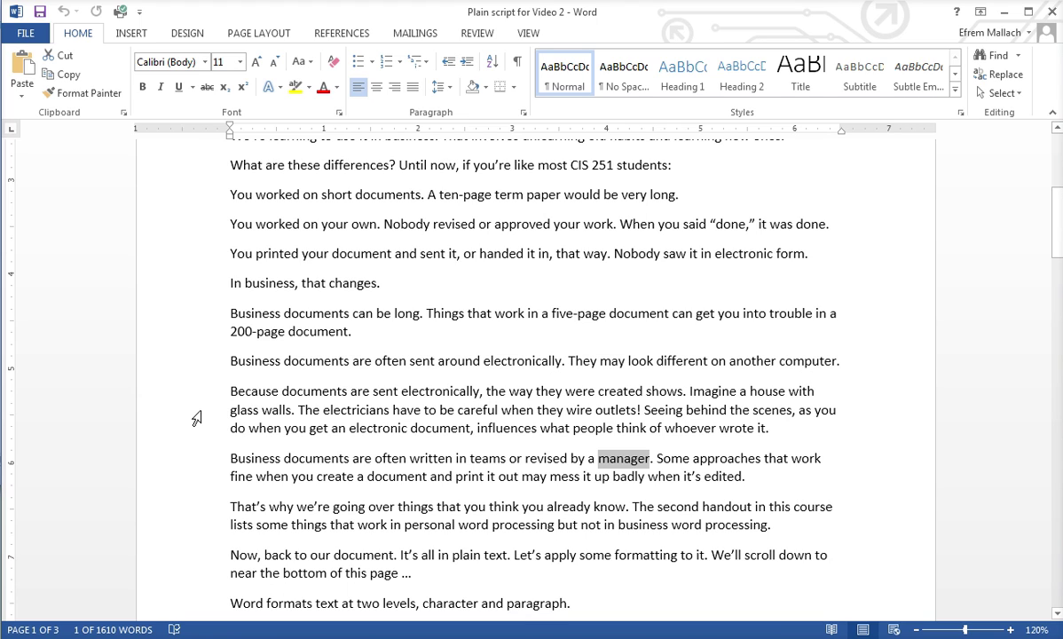
left_click(197, 418)
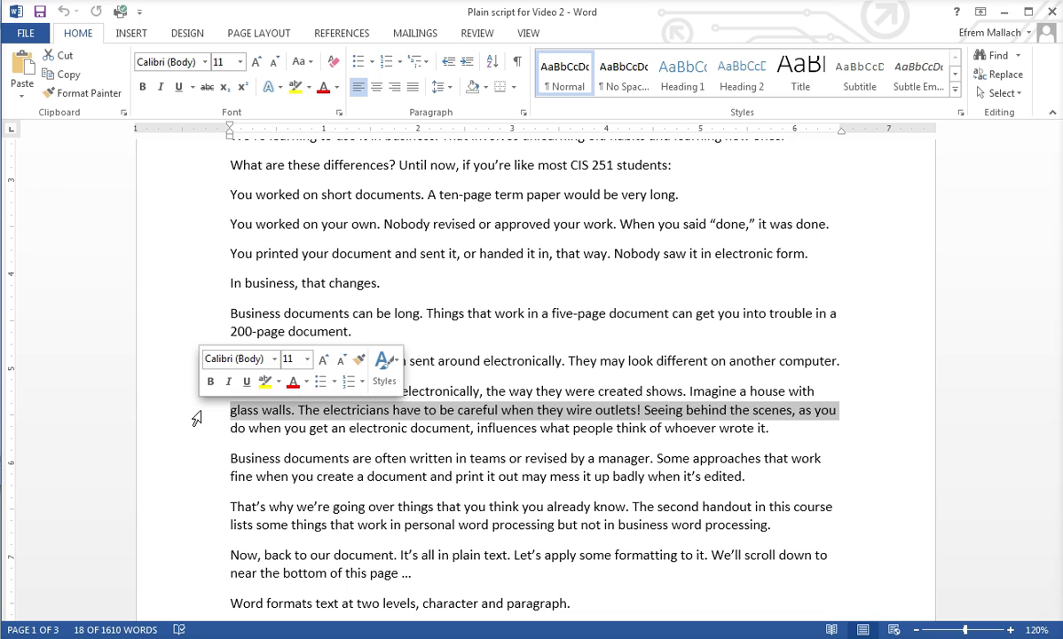
triple_click(410, 472)
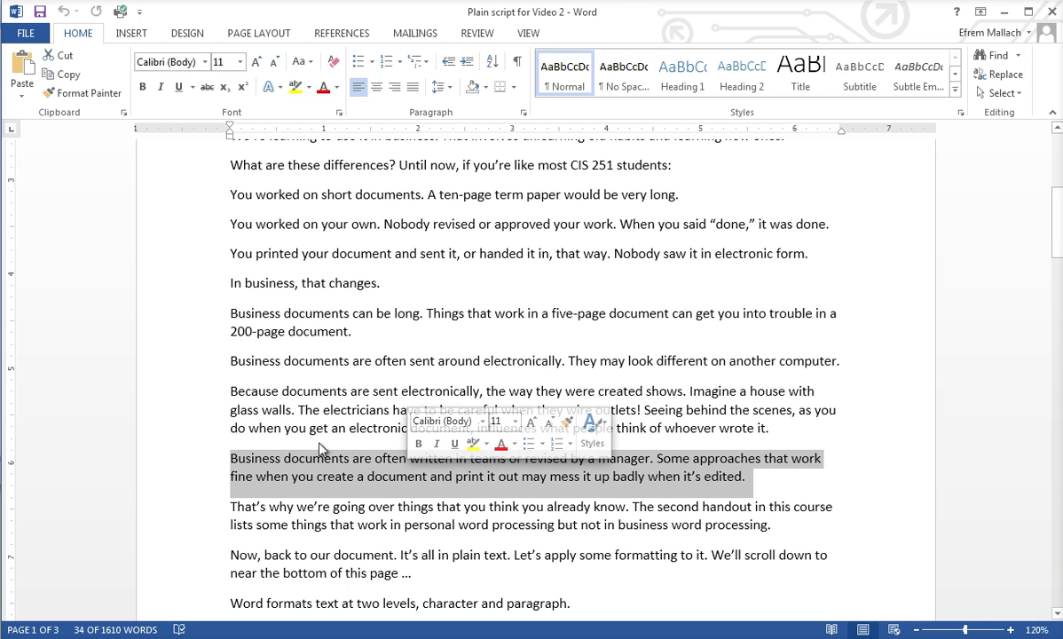
double_click(167, 407)
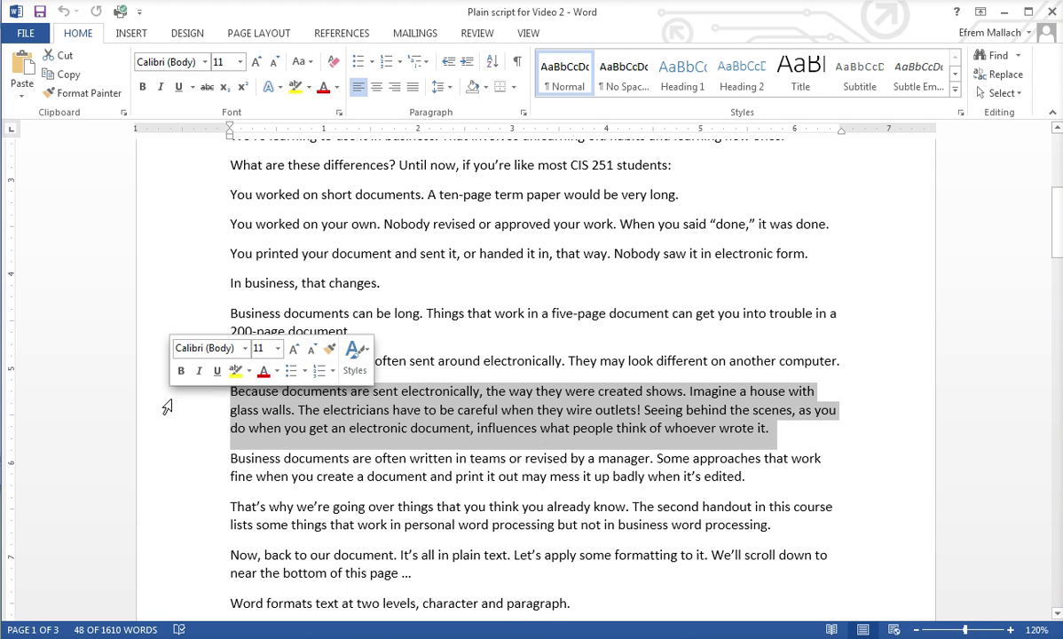
left_click(687, 340)
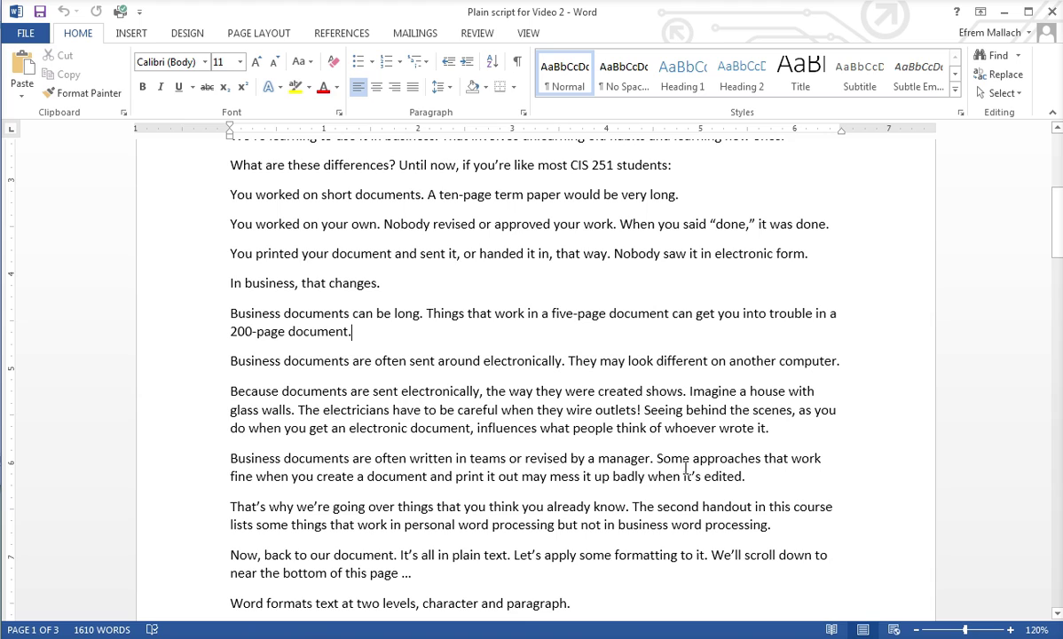
left_click(604, 530, "ctrl")
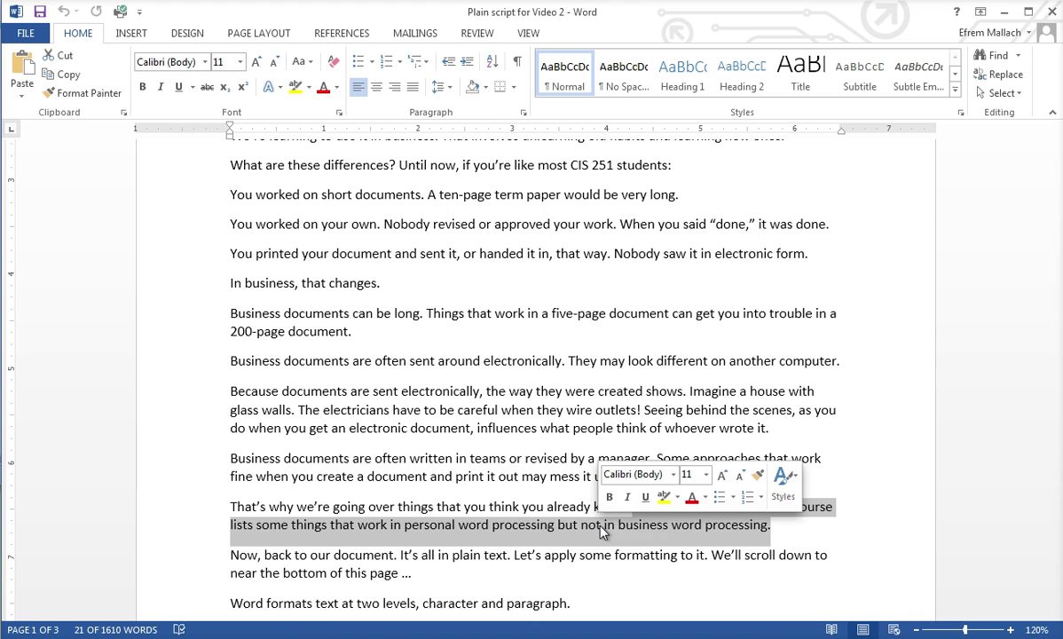
Select the text from "Nobody revised" through "wire outlets!" and add the separate paragraph beginning "That's why we're going over" to the selection
left_click(384, 224)
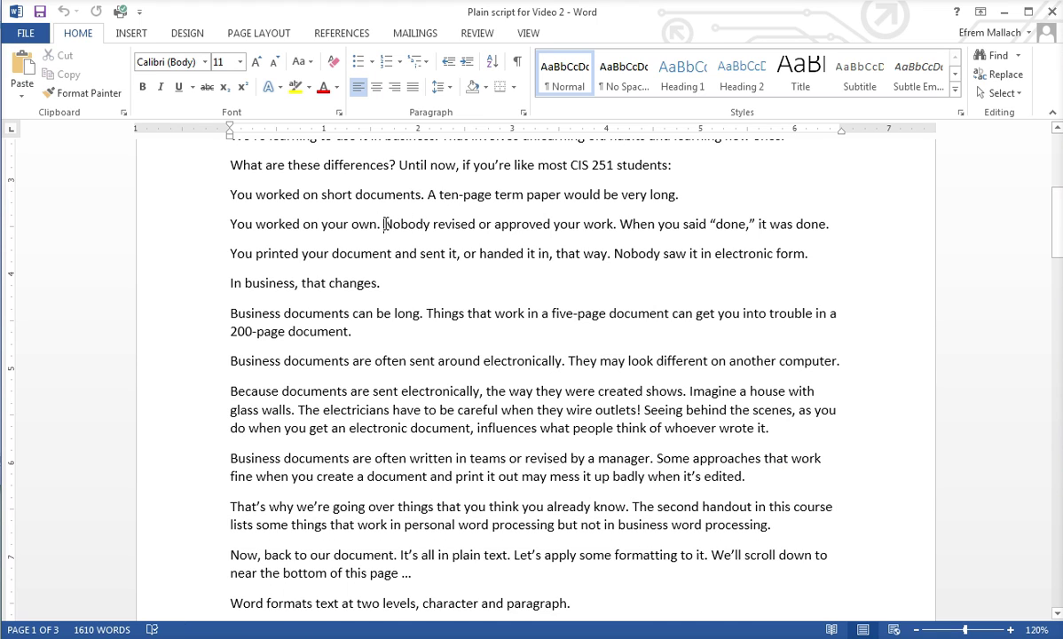
left_click(641, 410, "shift")
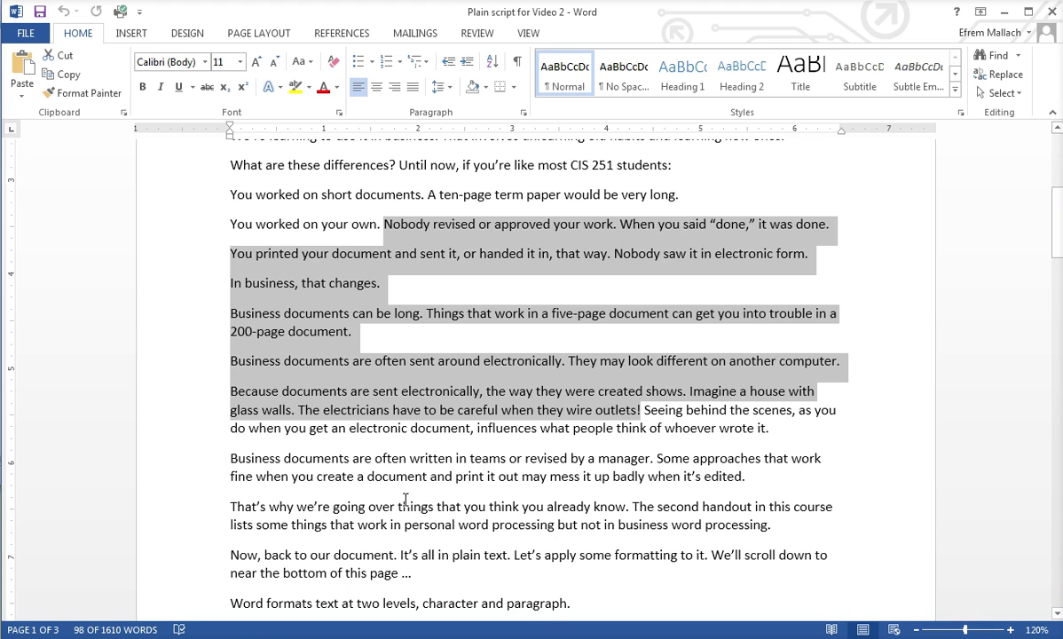
triple_click(498, 522, "ctrl")
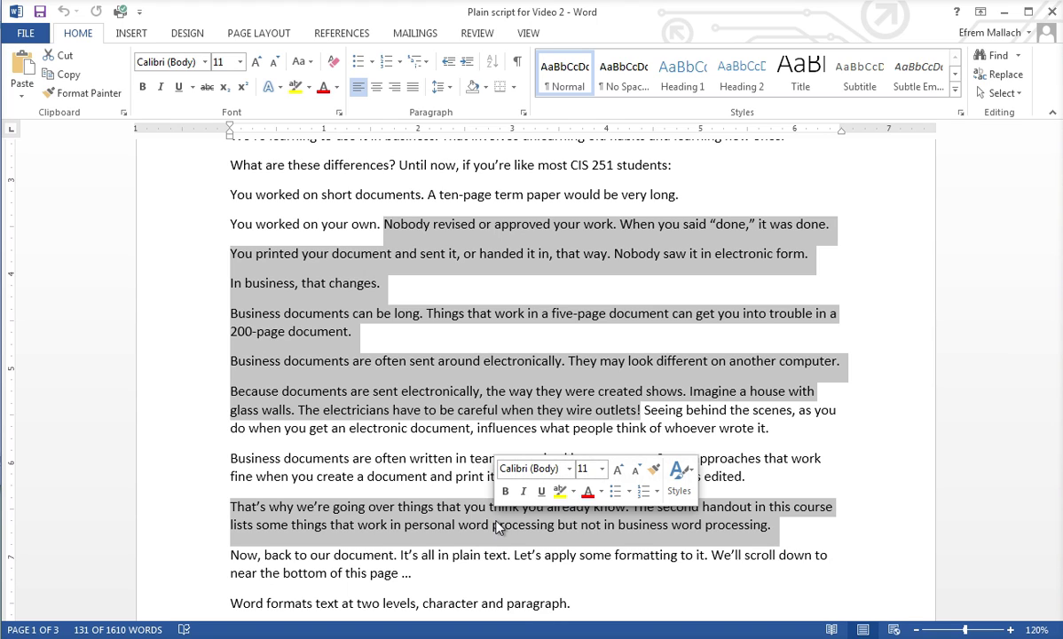
Move the paragraph beginning "Business documents are often written in teams" directly above the paragraph beginning "Business documents can be long"
triple_click(405, 463)
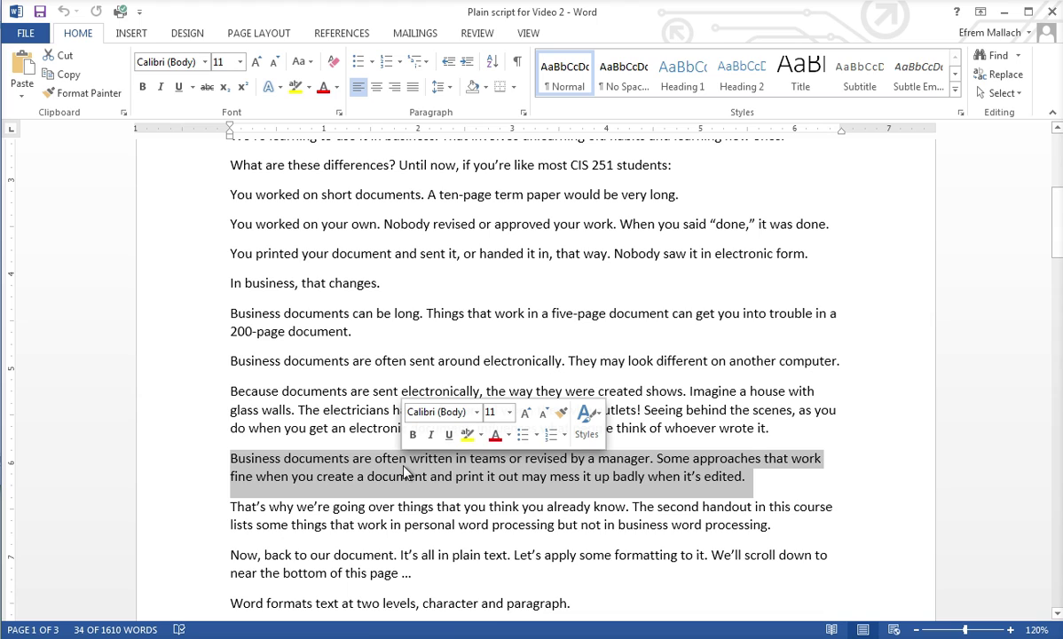
left_click_drag(405, 475, 215, 324)
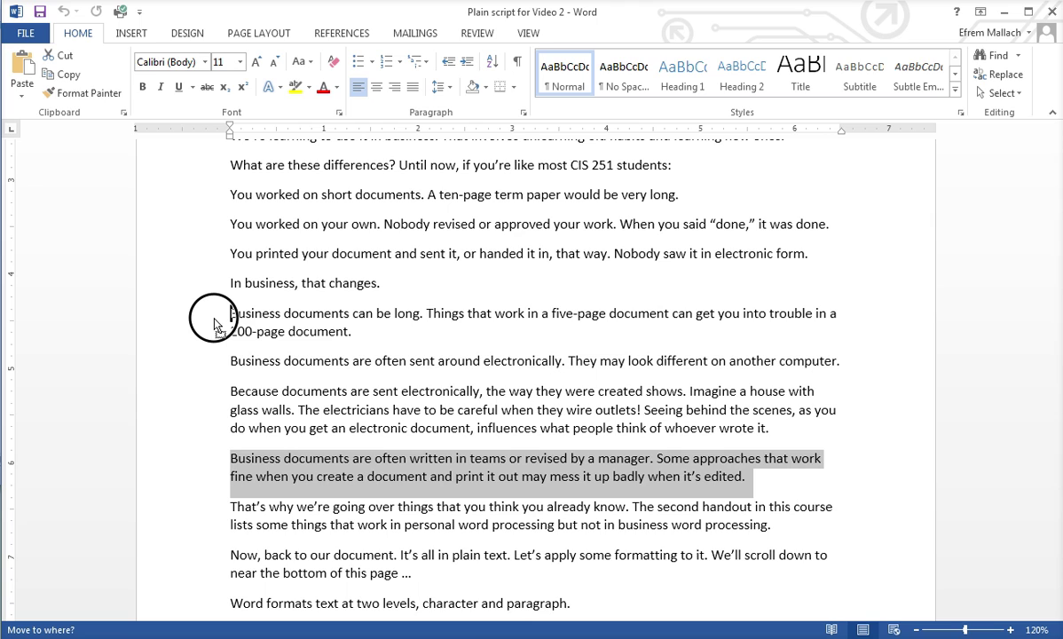
left_click_drag(215, 325, 209, 328)
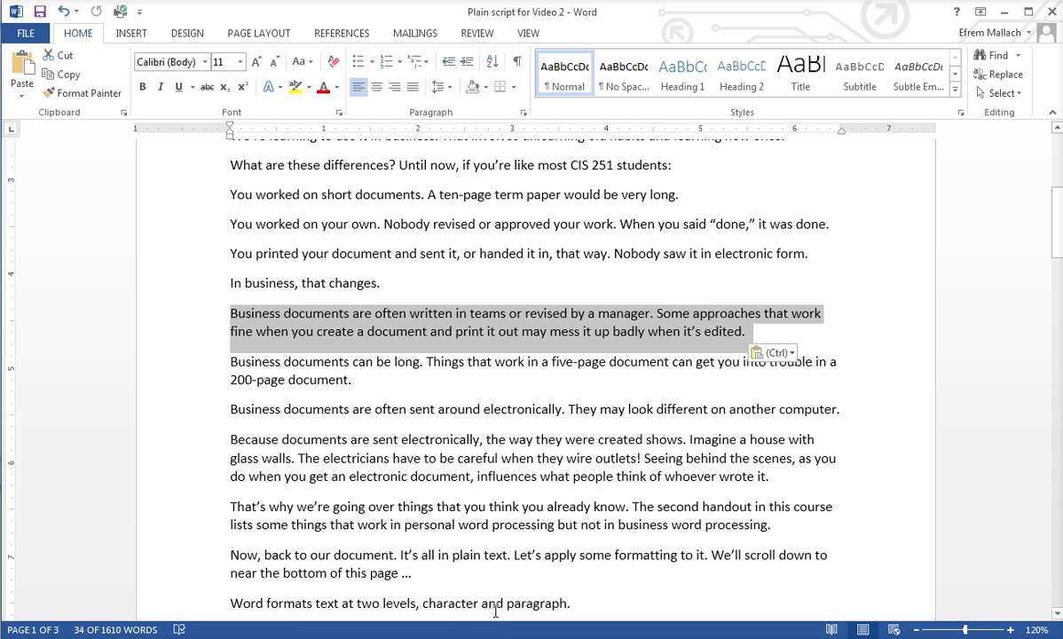
Italicize the word "character" in the "Word formats text" line and copy its formatting to "paragraph" with Format Painter
double_click(448, 607)
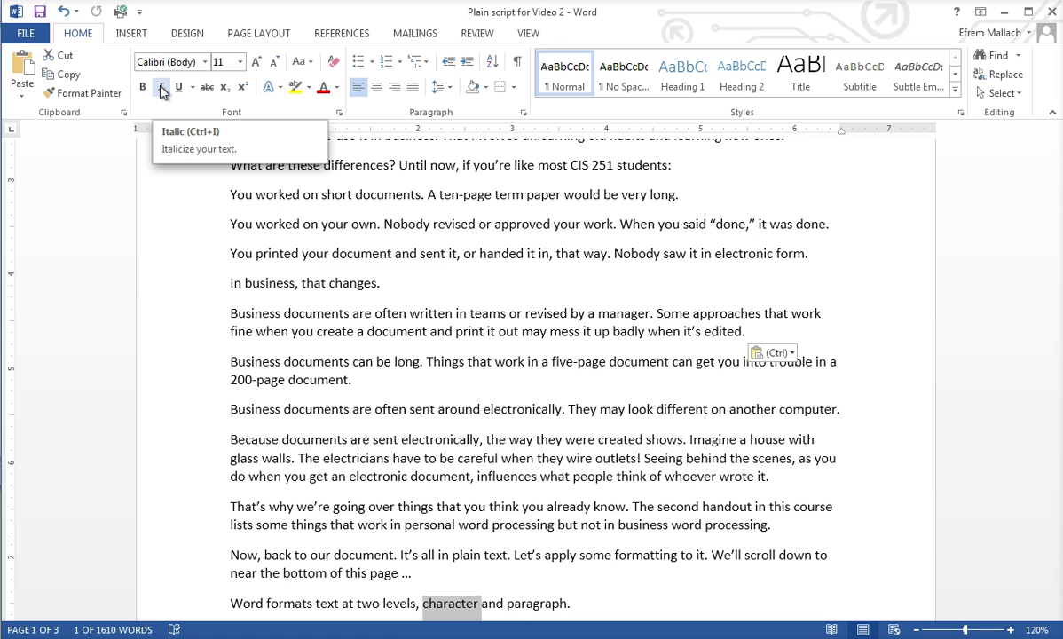
left_click(163, 92)
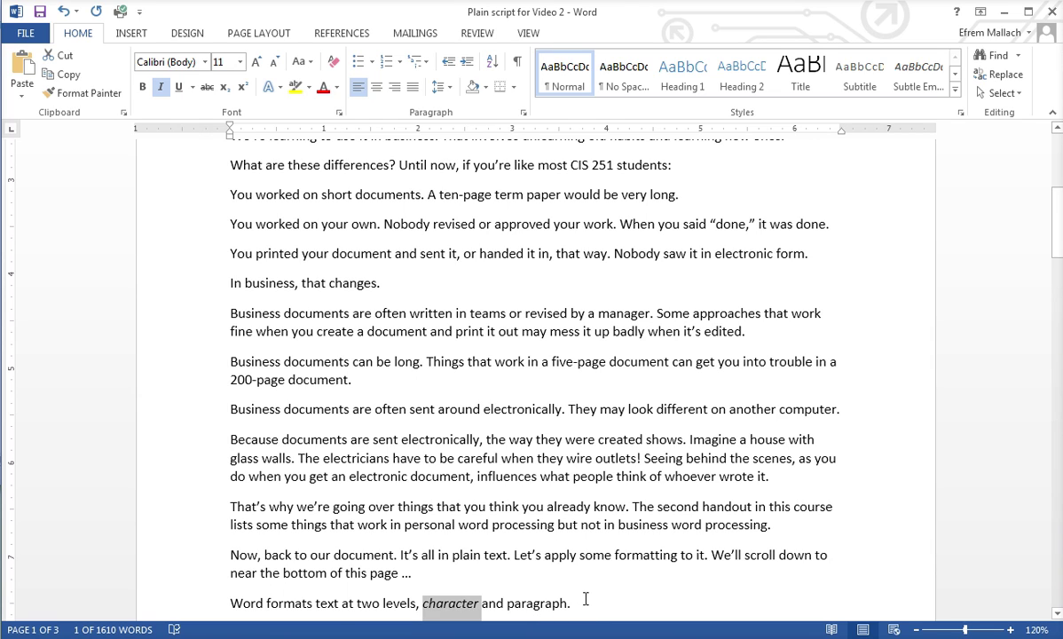
left_click(81, 93)
left_click(79, 96)
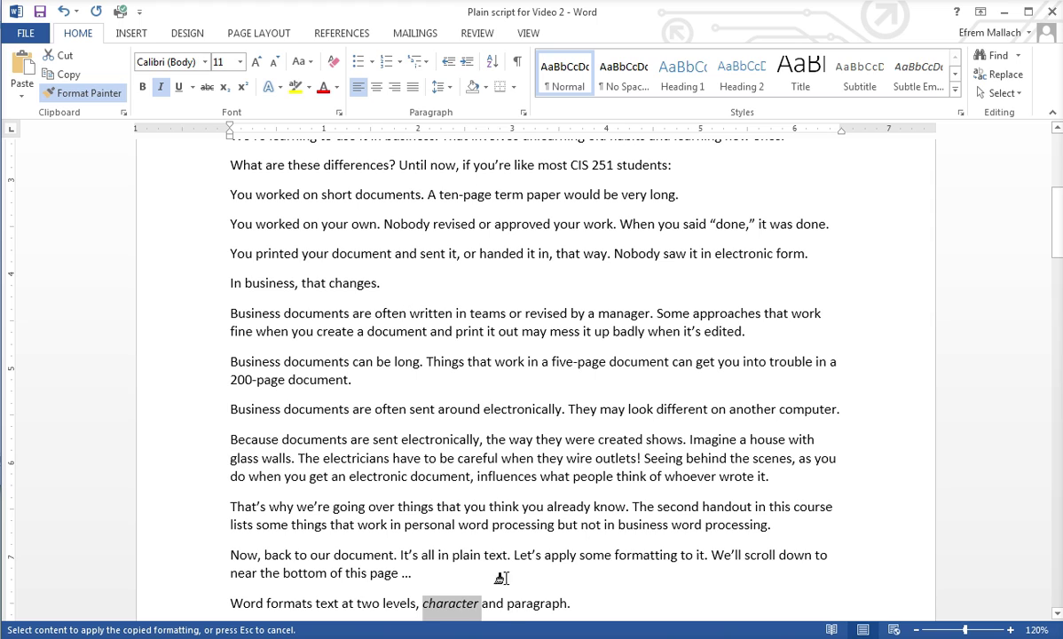
left_click(502, 604)
left_click_drag(502, 604, 569, 607)
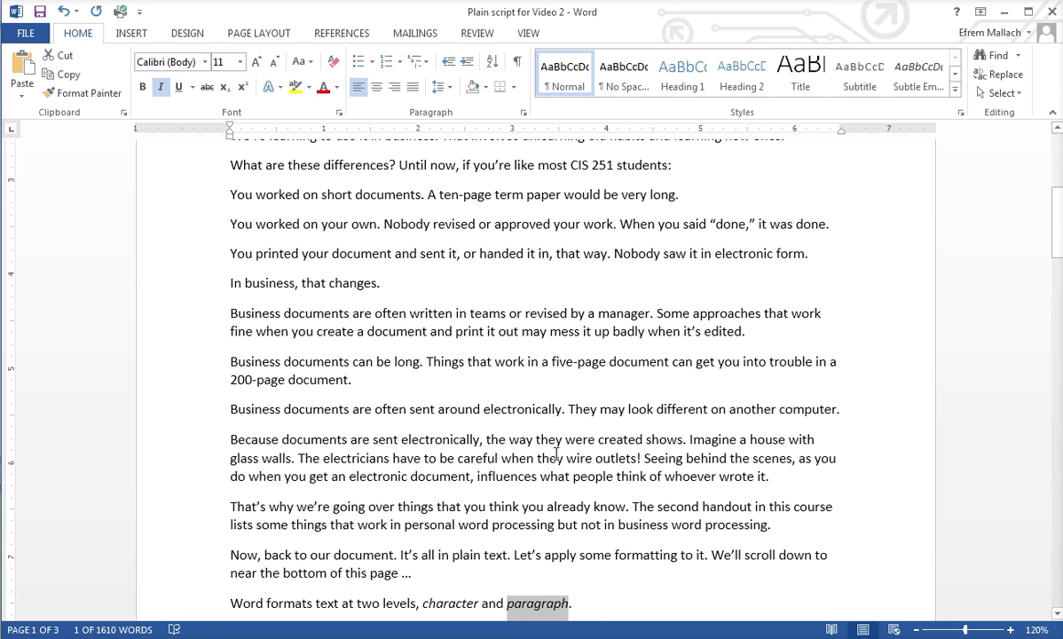
Copy the italic formatting of "paragraph" to the line beginning "glass walls" with Format Painter, leaving Format Painter off
left_click(95, 98)
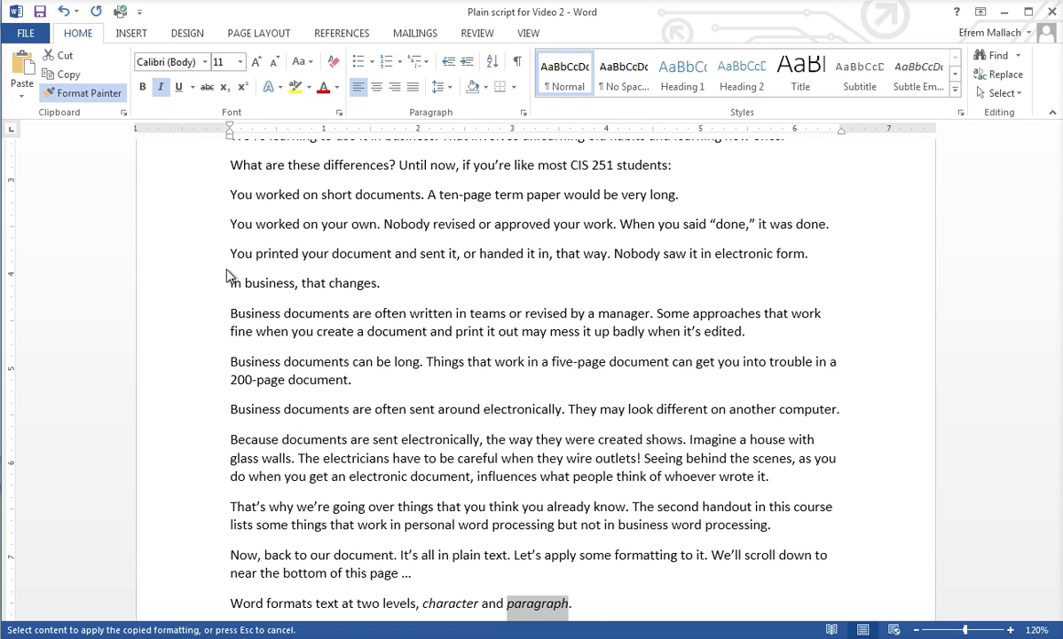
left_click(184, 467)
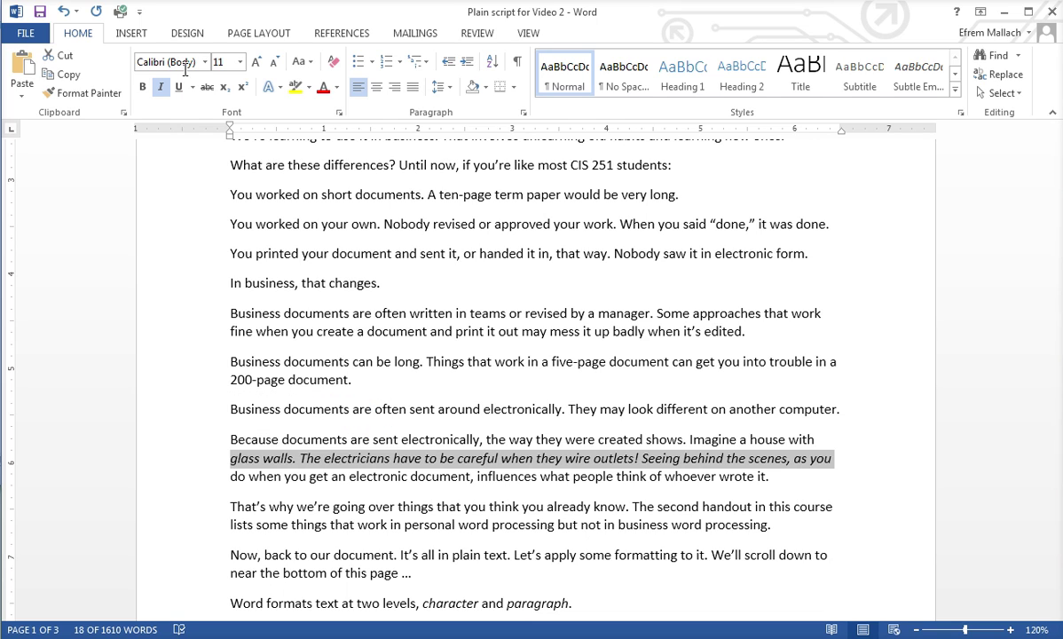
left_click(74, 94)
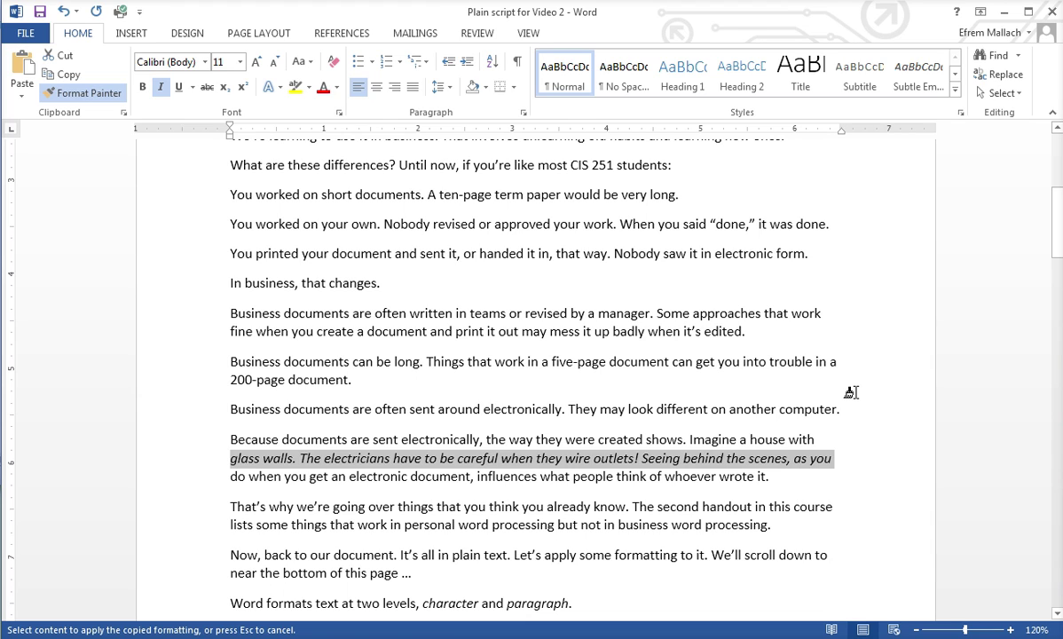
key("Escape")
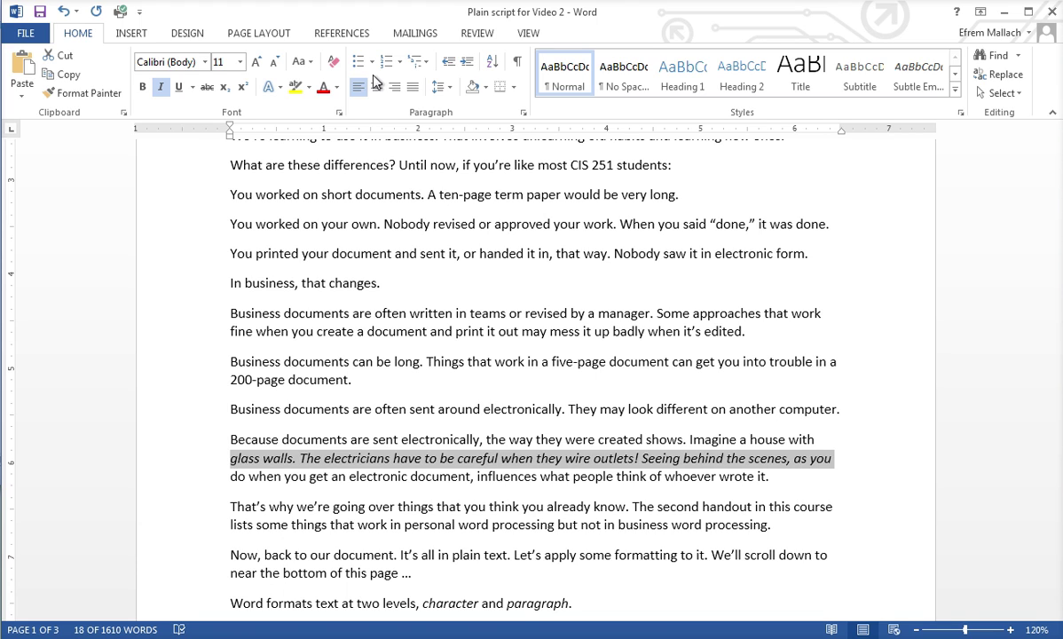
Examine the available font and font size choices for the selected italic line without changing either
left_click(204, 64)
left_click(204, 64)
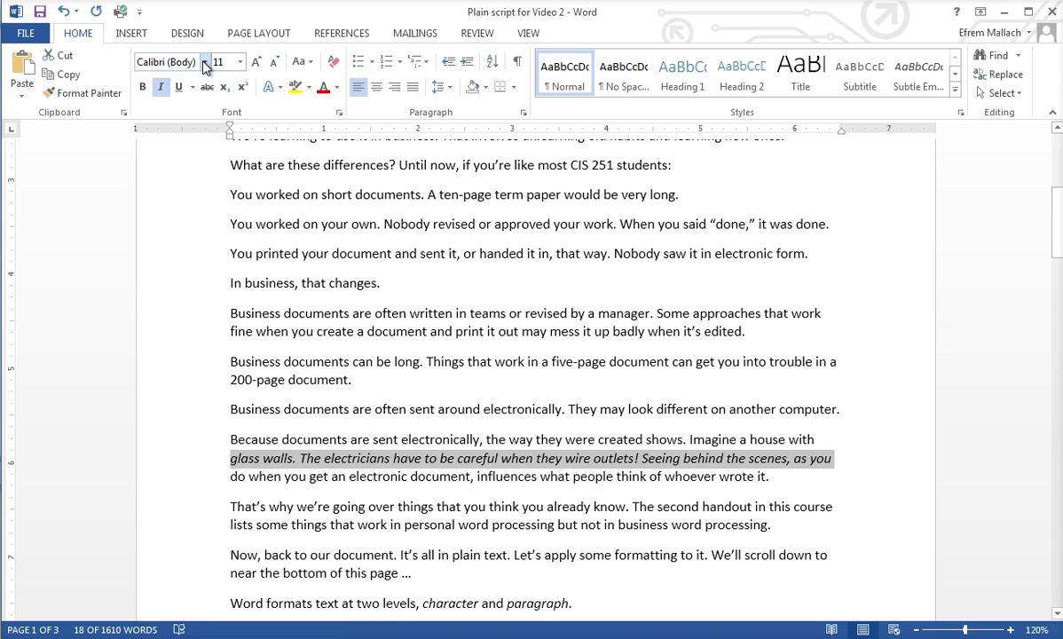
left_click(240, 63)
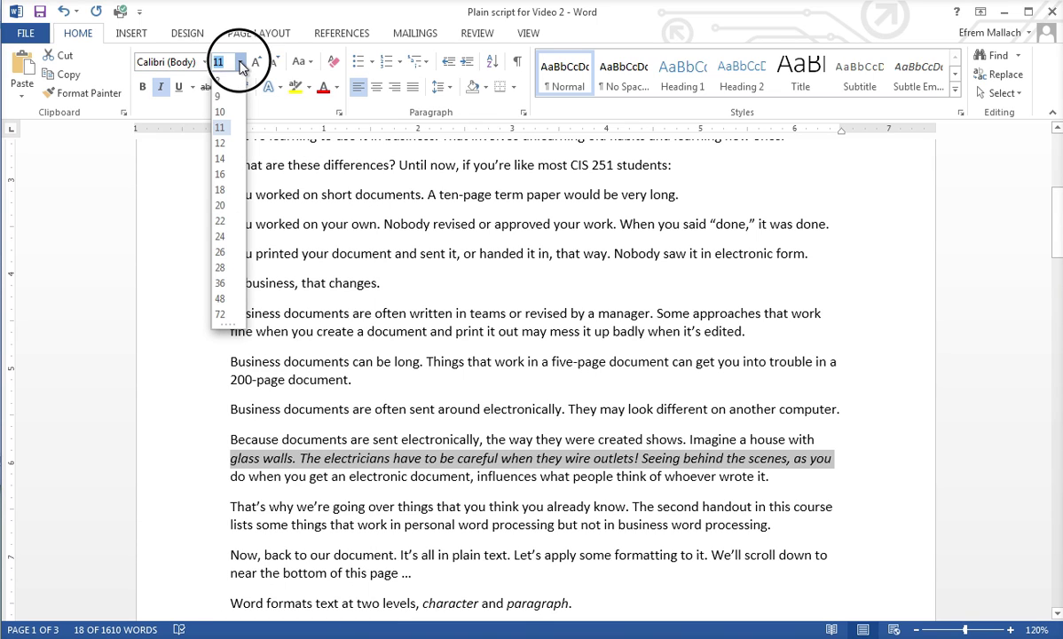
left_click(240, 64)
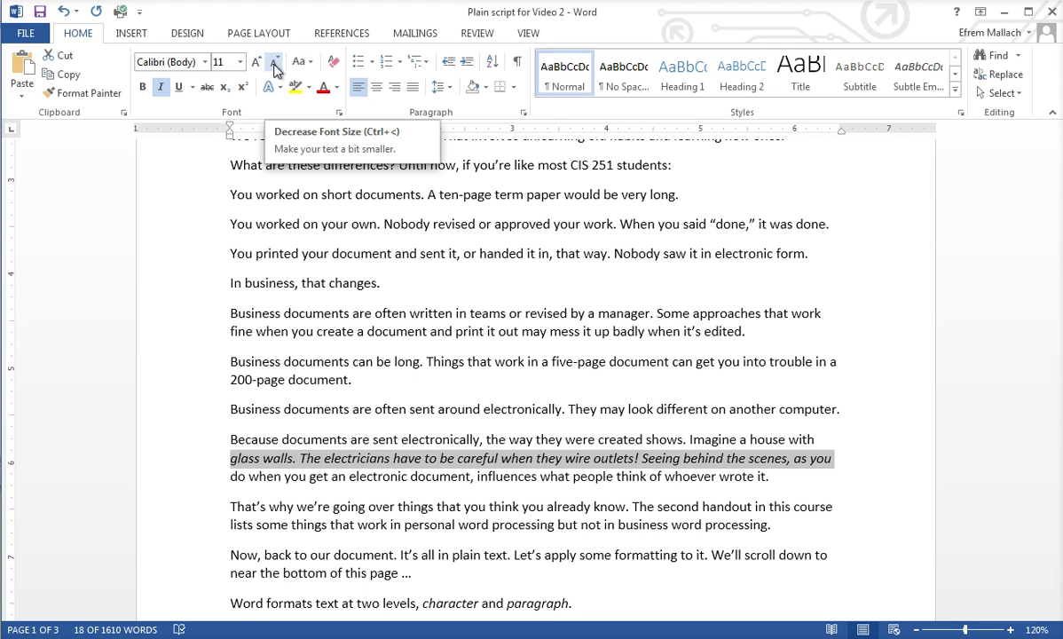
left_click(239, 62)
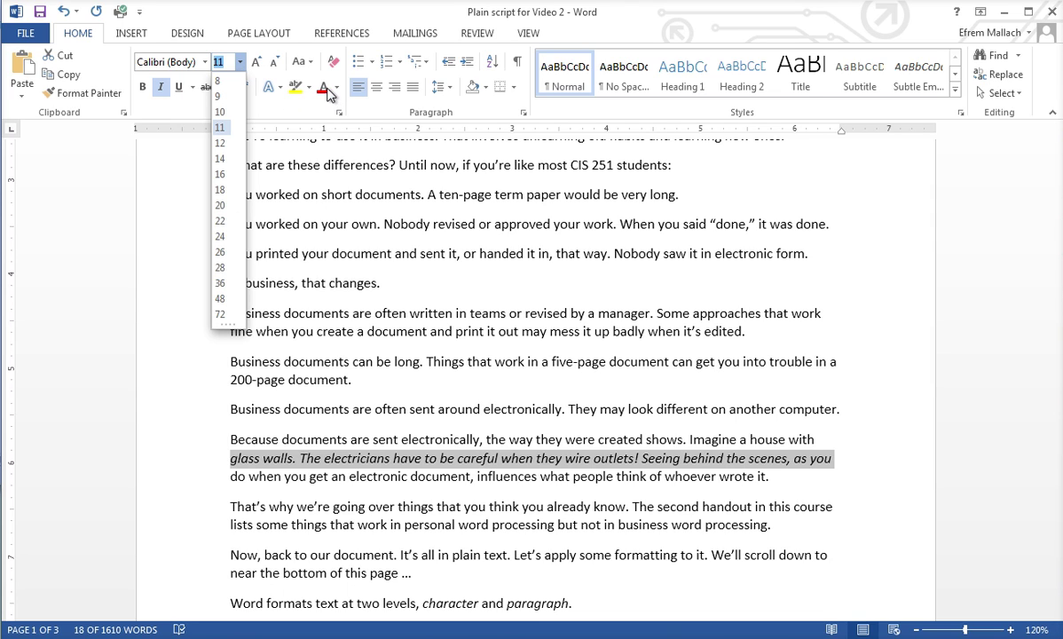
left_click(292, 115)
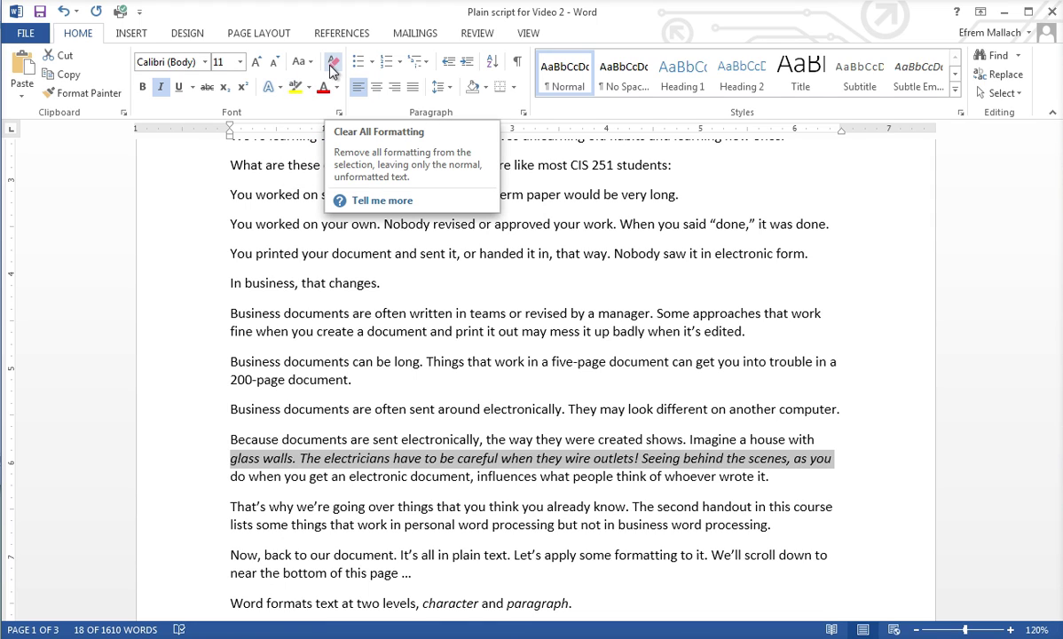
Look through the text effects and the detailed shadow settings for the selected italic line, and close them without applying any
left_click(281, 88)
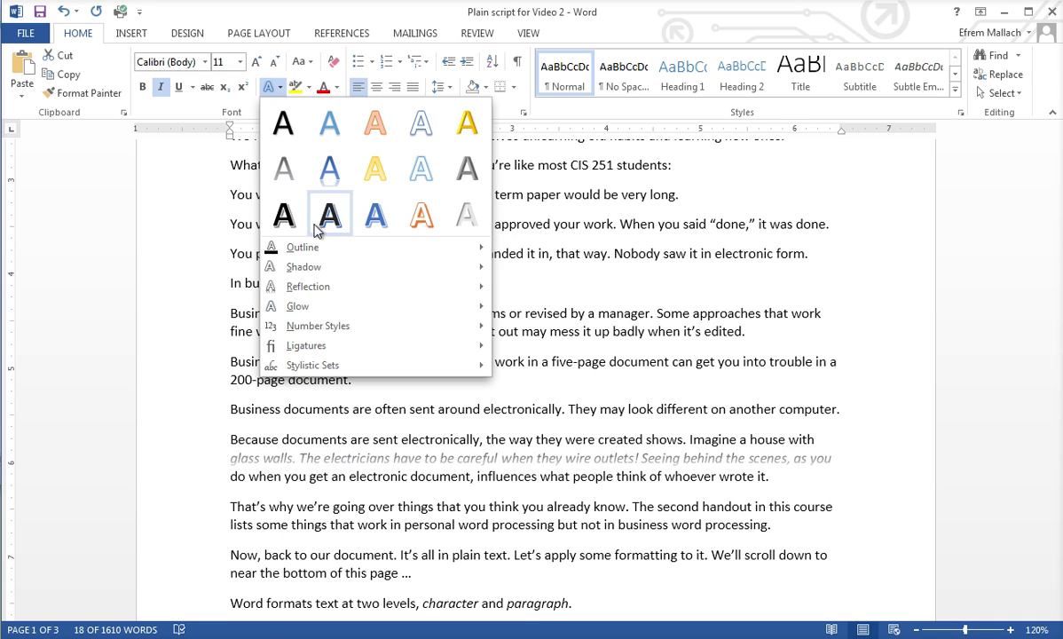
mouse_move(311, 275)
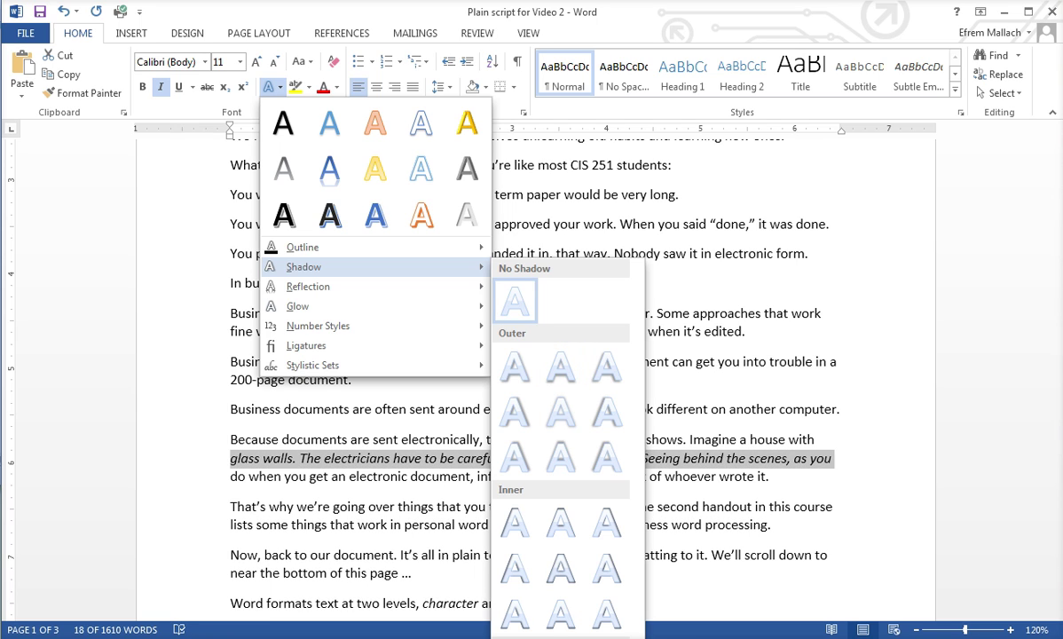
left_click(550, 632)
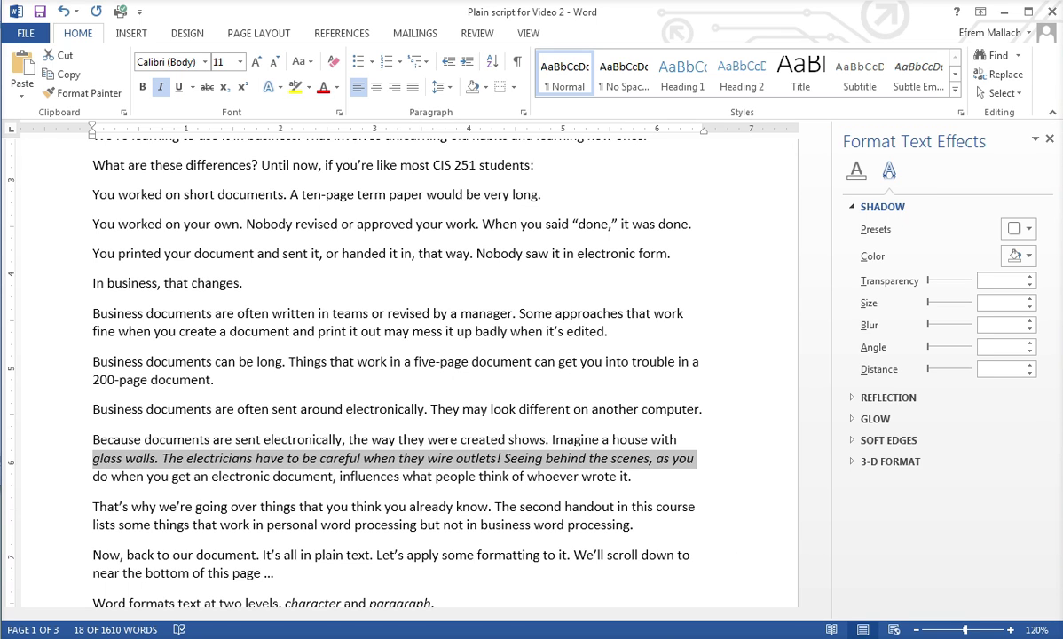
left_click(1049, 142)
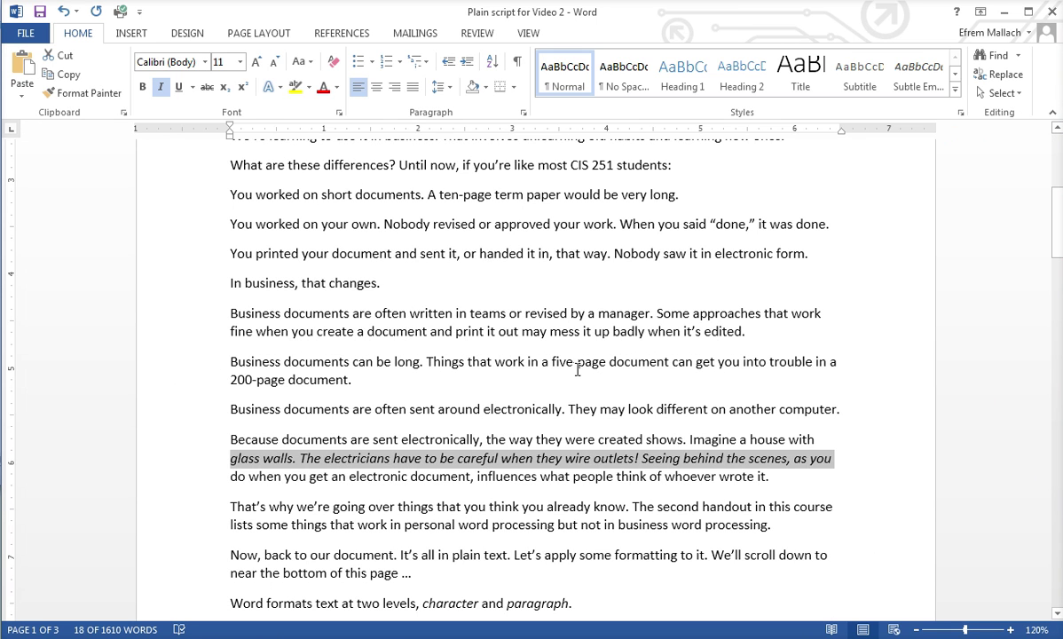
scroll(577, 369, "up", 7)
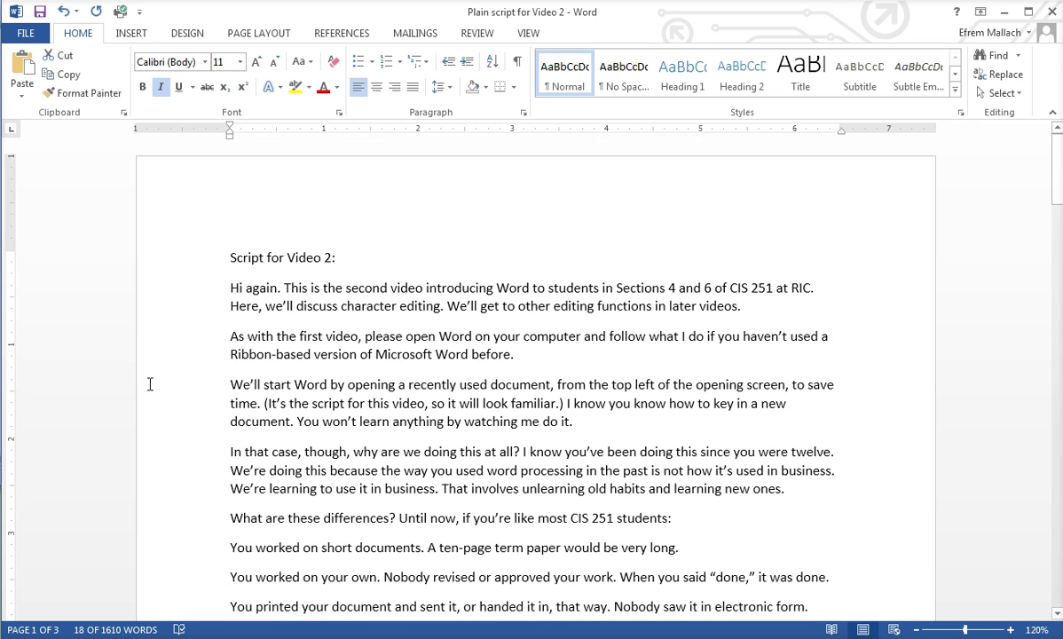
Format the title line "Script for Video 2:" as 16-point bold italic in the darkest orange theme color
left_click(154, 262)
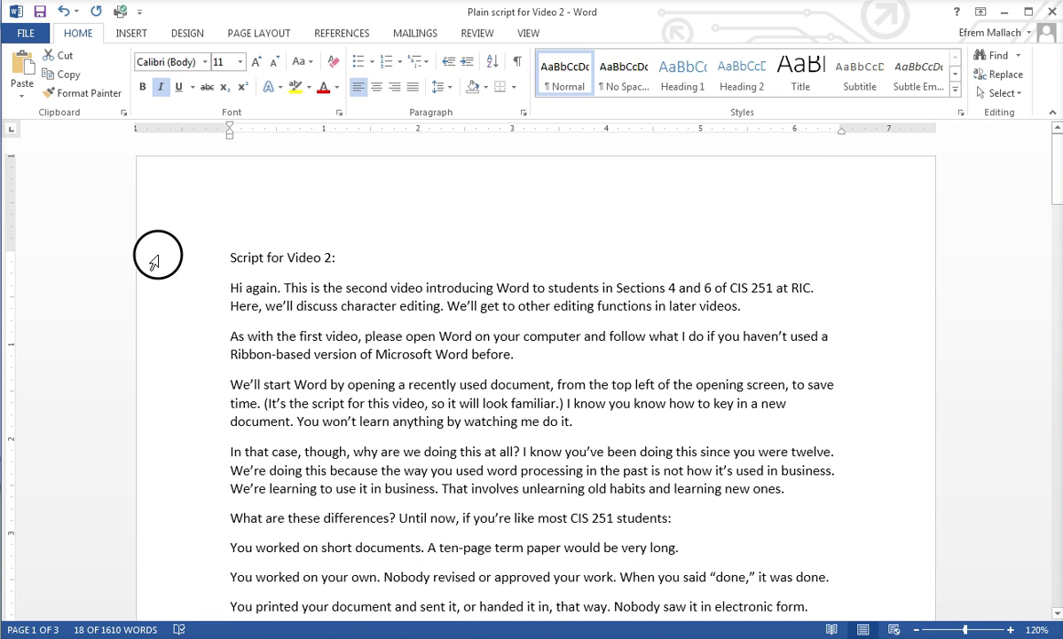
left_click(241, 62)
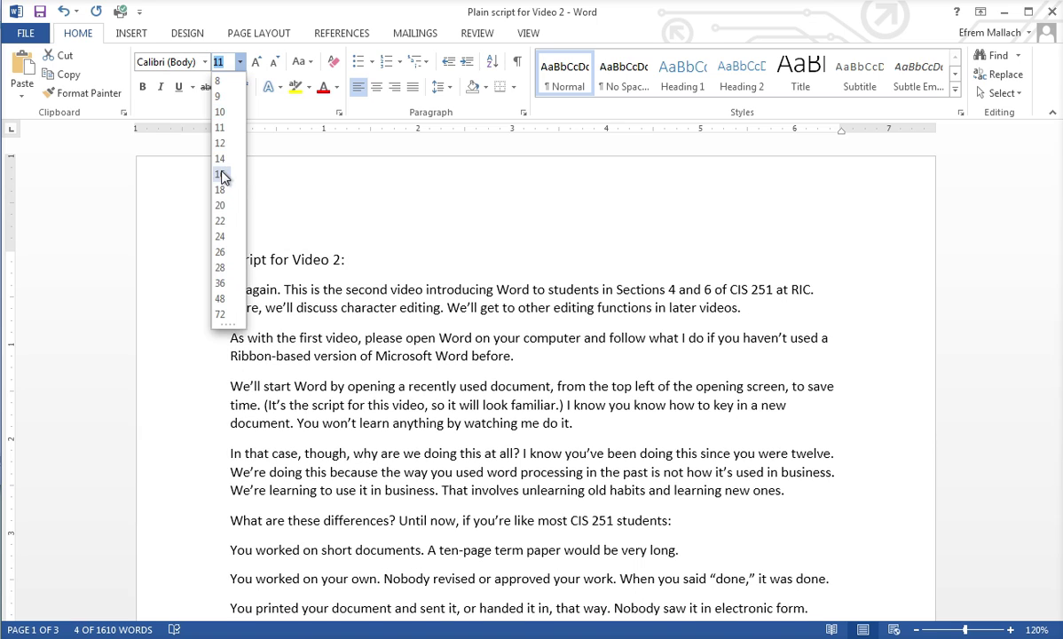
left_click(225, 173)
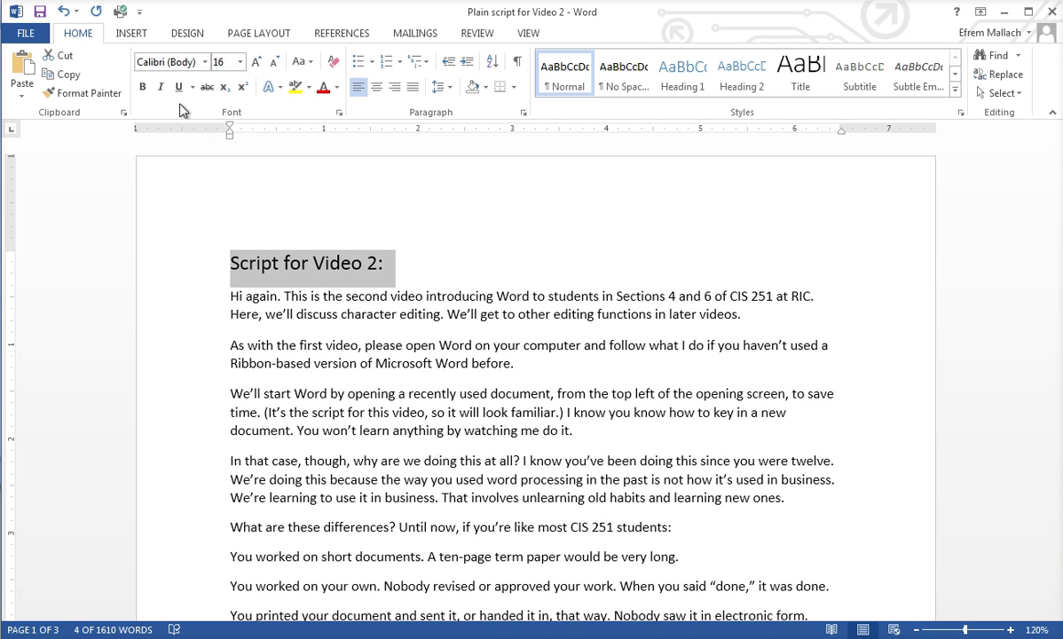
left_click(142, 90)
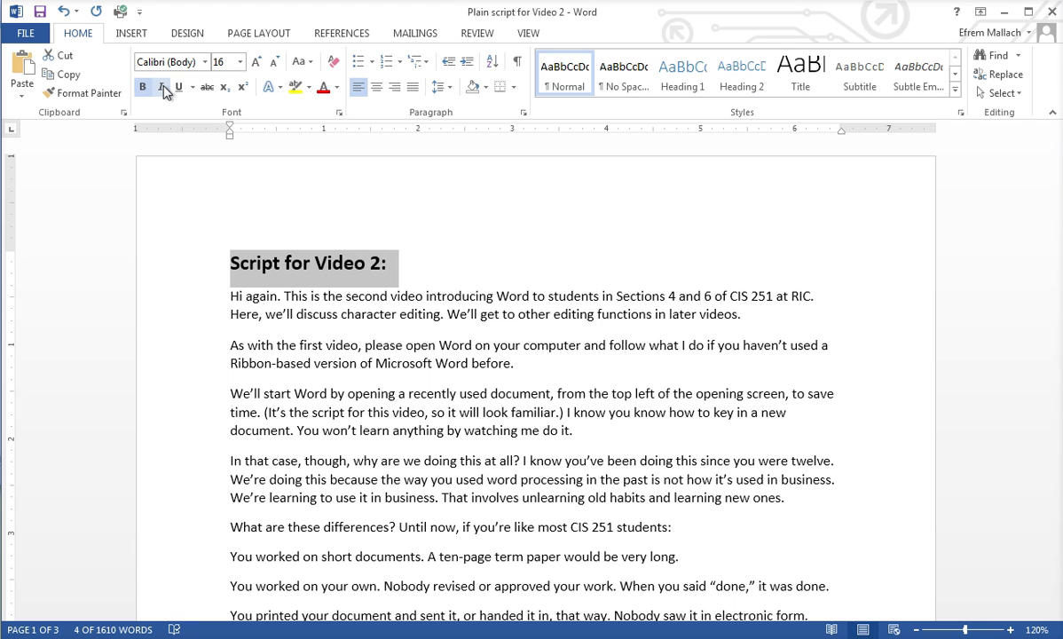
left_click(162, 90)
left_click(336, 87)
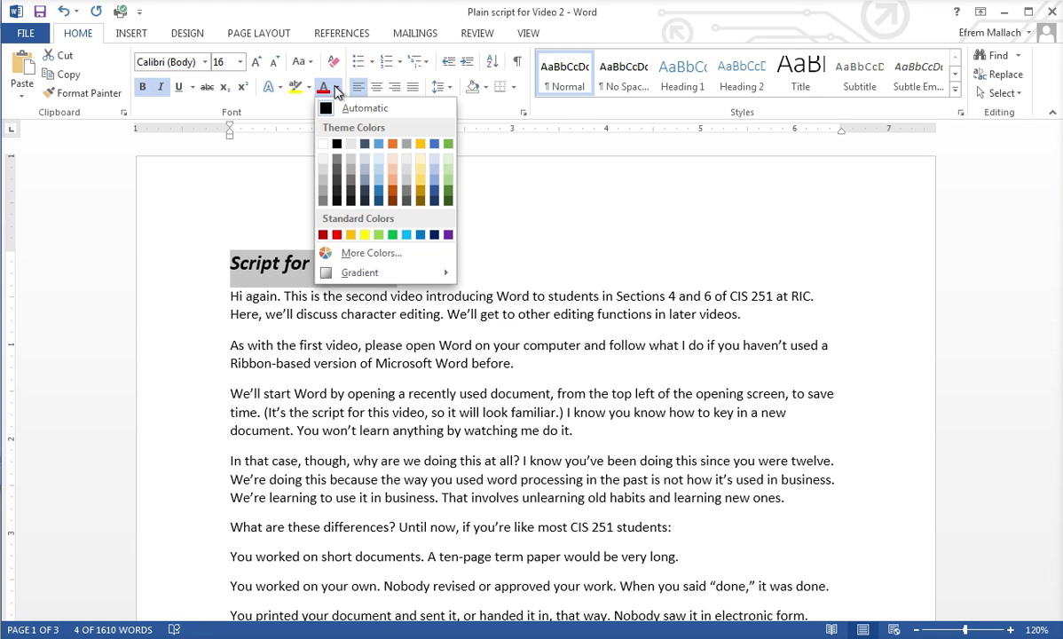
left_click(395, 202)
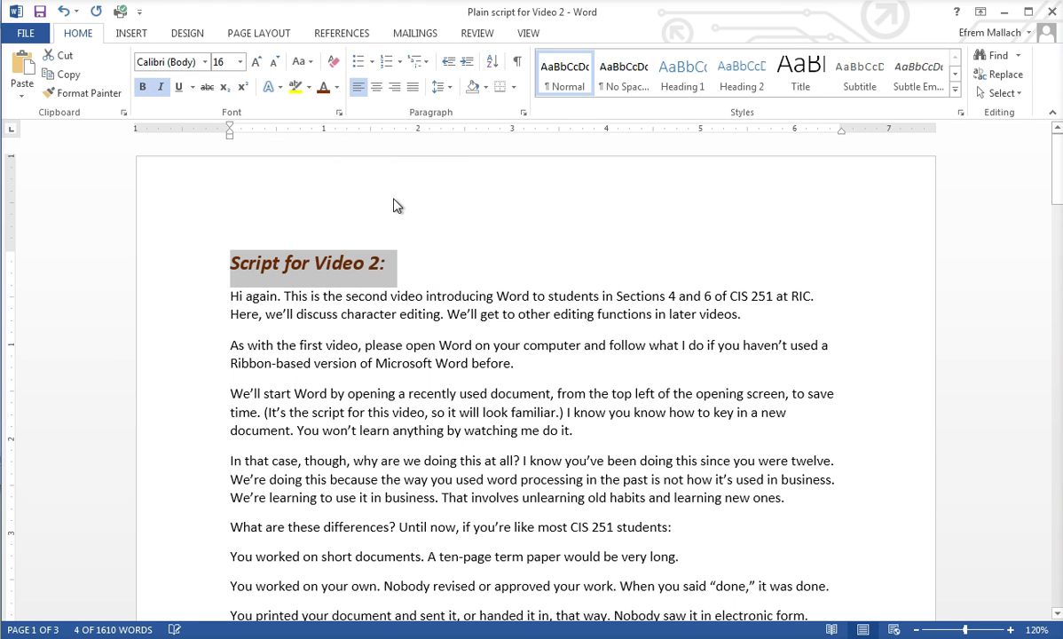
left_click(453, 234)
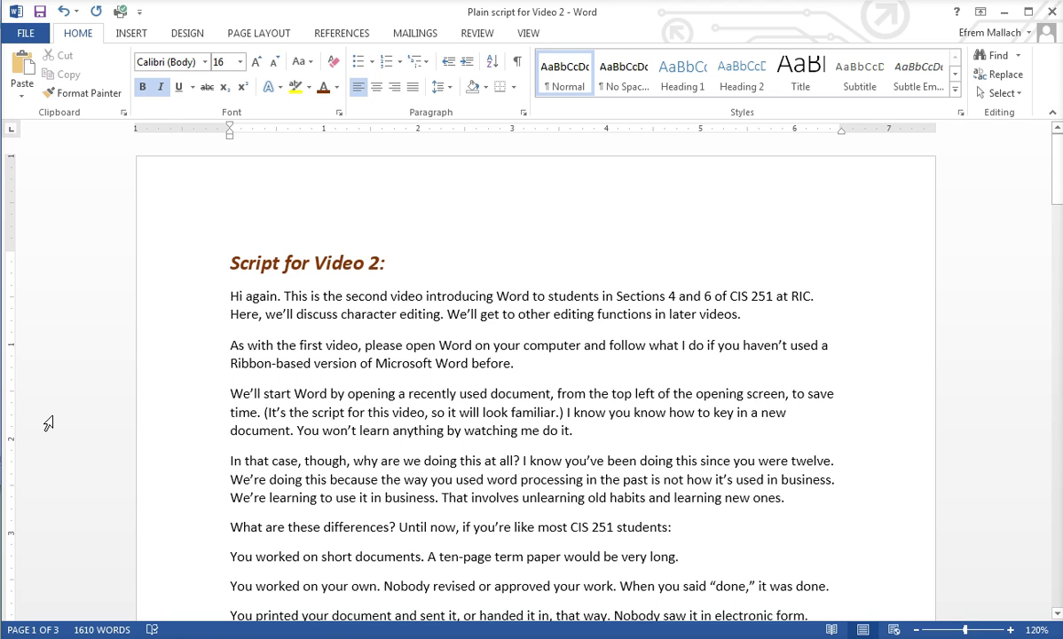
Copy the word "opening" and paste it before "document" and over the sentence "You won't learn anything by watching me do it."
double_click(371, 396)
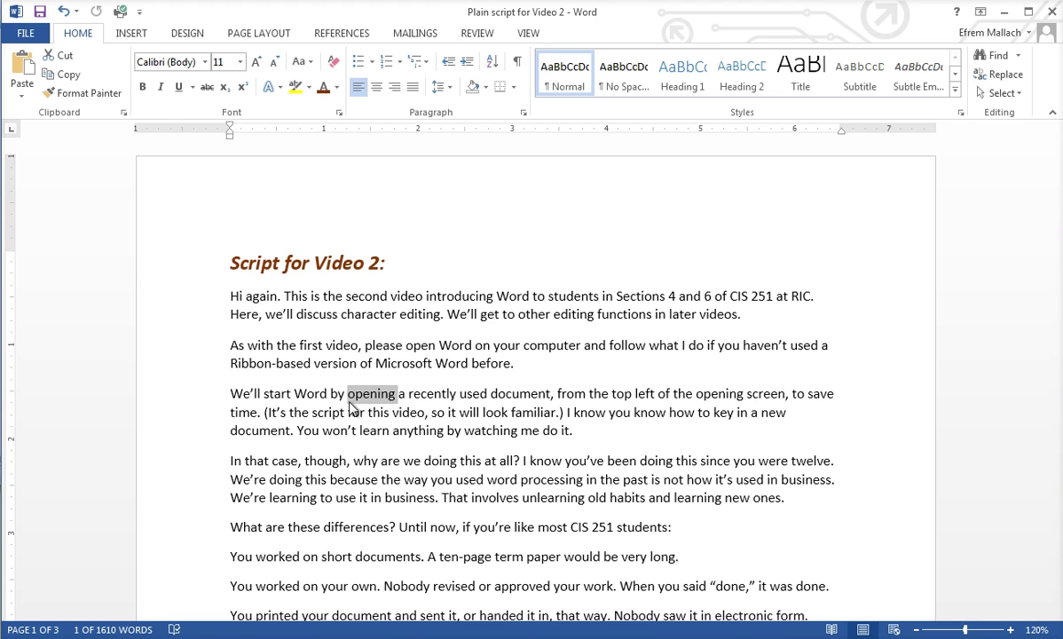
left_click(64, 76)
left_click(493, 396)
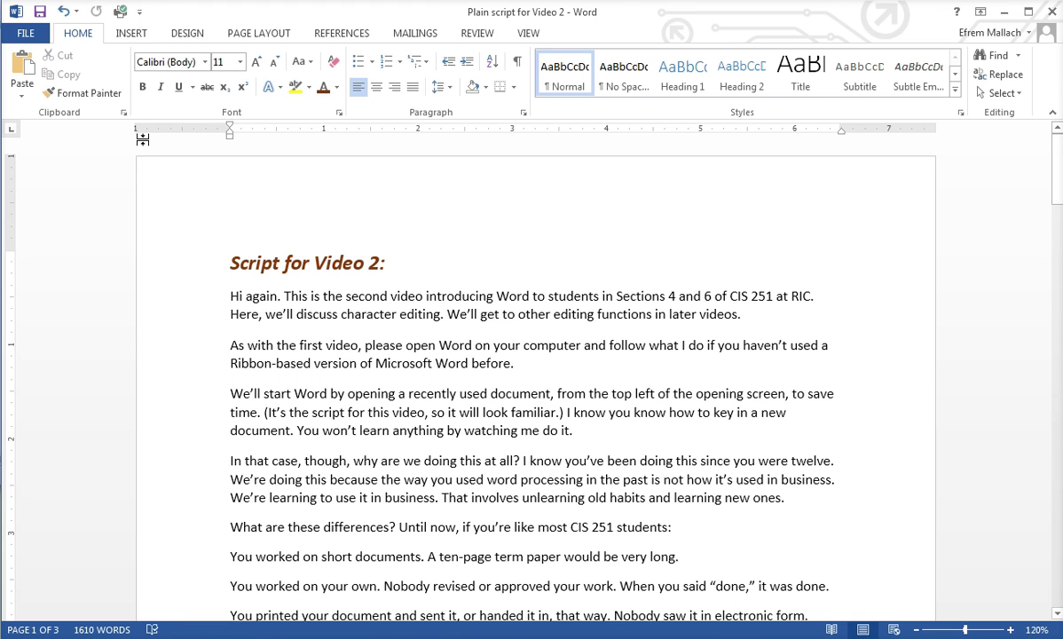
left_click(26, 78)
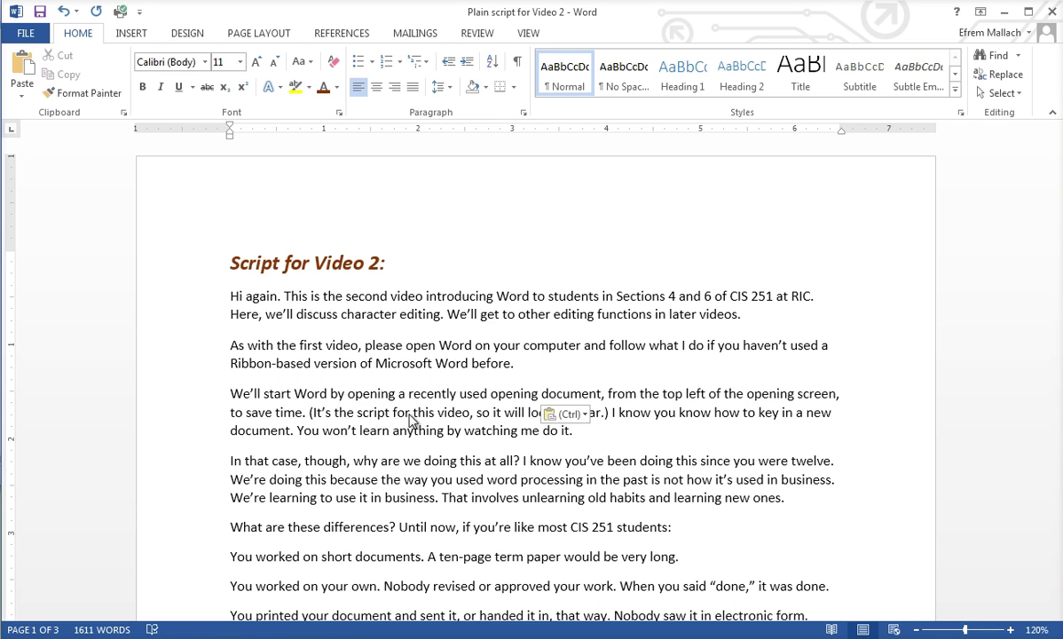
left_click(314, 433, "ctrl")
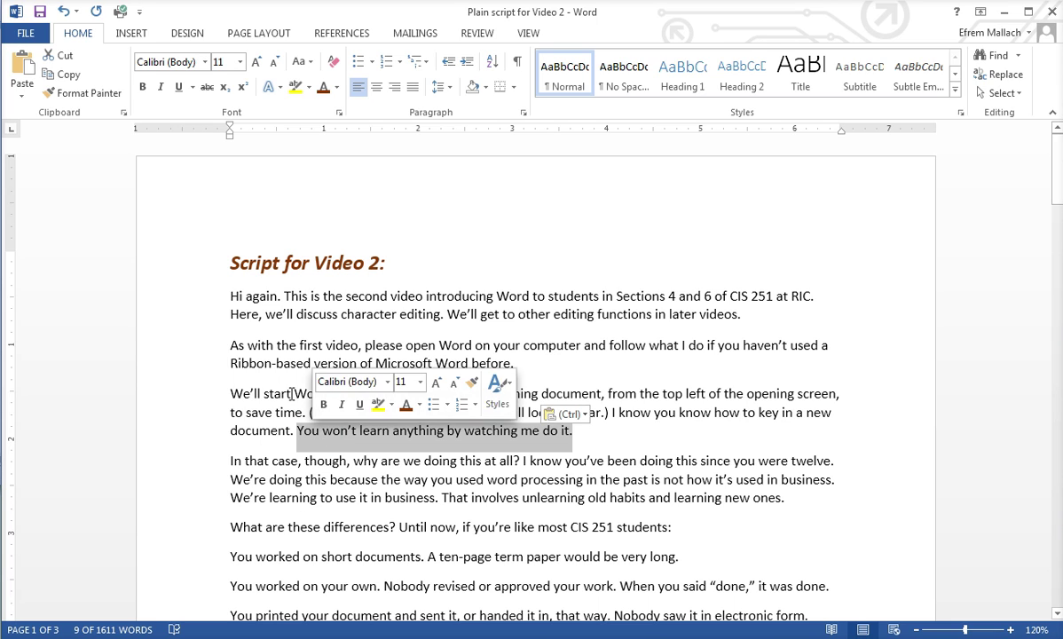
left_click(23, 64)
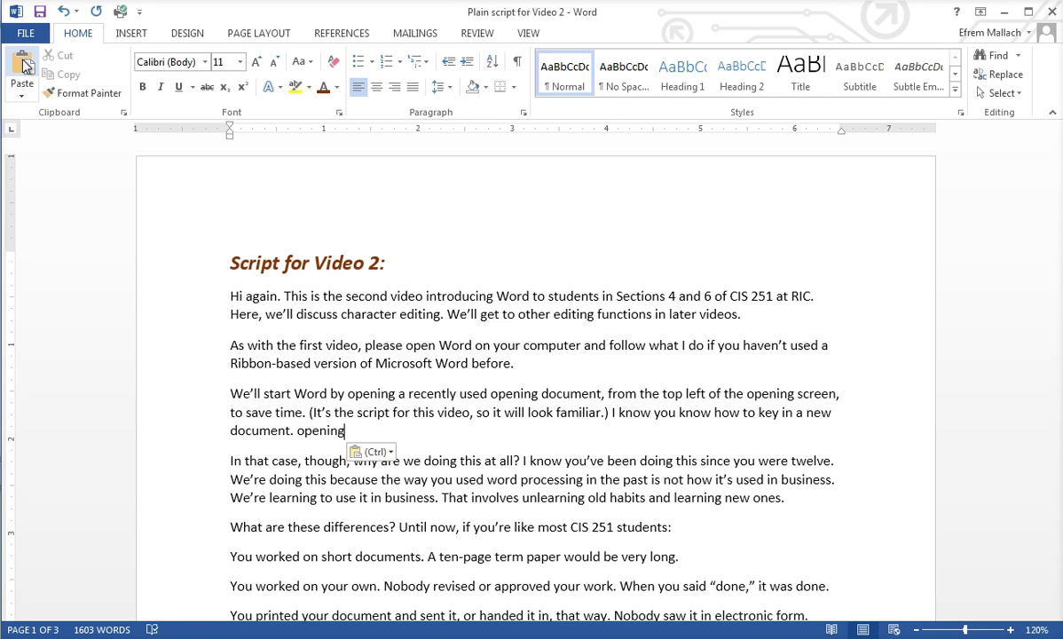
Show the Clipboard pane and copy "video", the line "Ribbon-based version of Microsoft Word before." and the paragraph beginning "In that case, though"
left_click(126, 115)
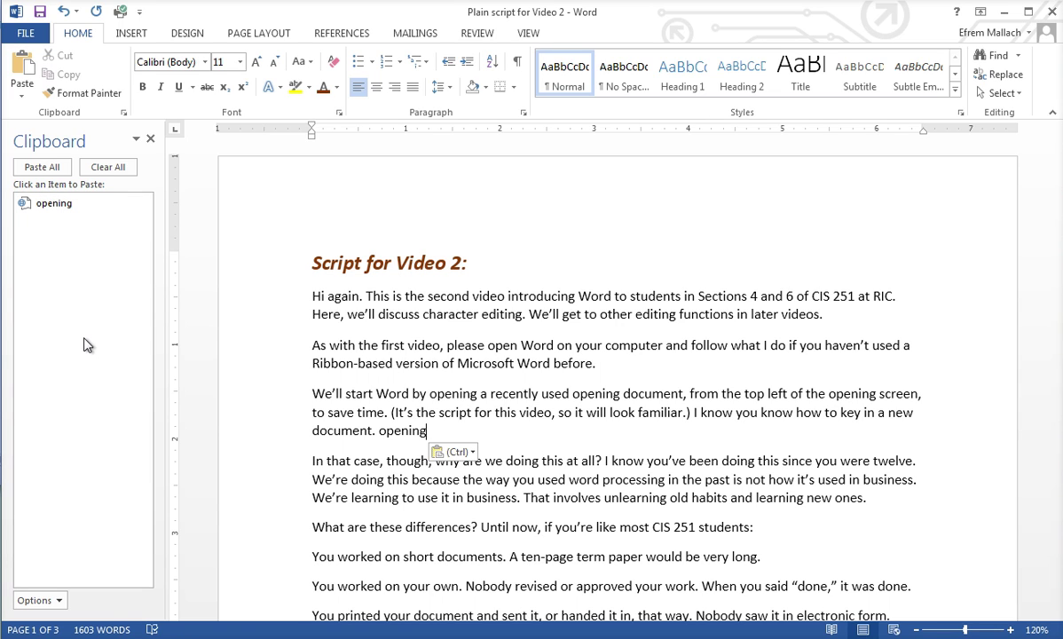
double_click(430, 342)
key("ctrl+c")
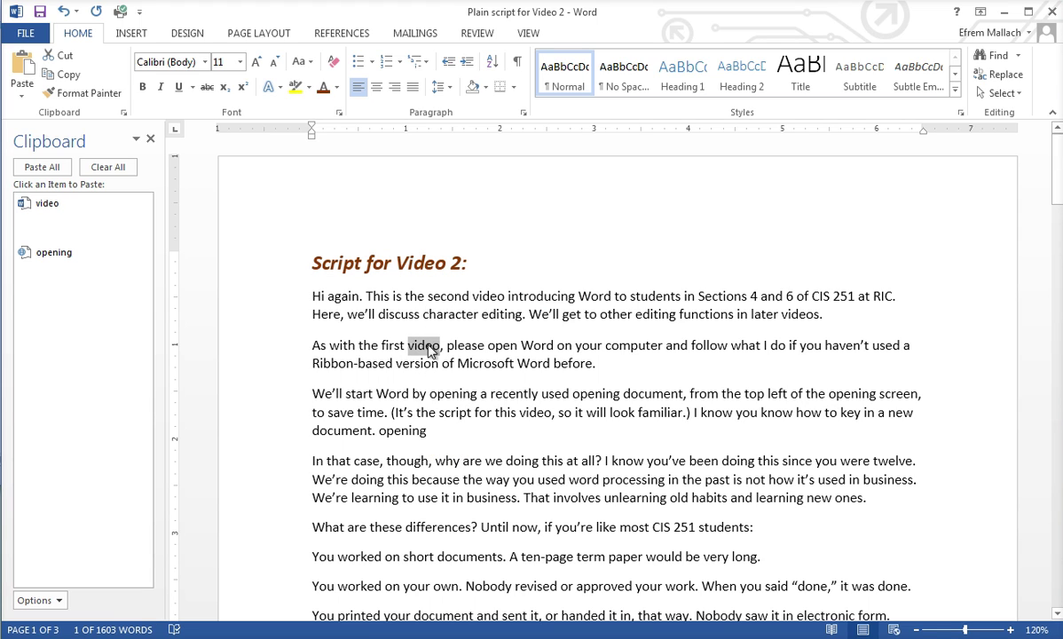
left_click(268, 371)
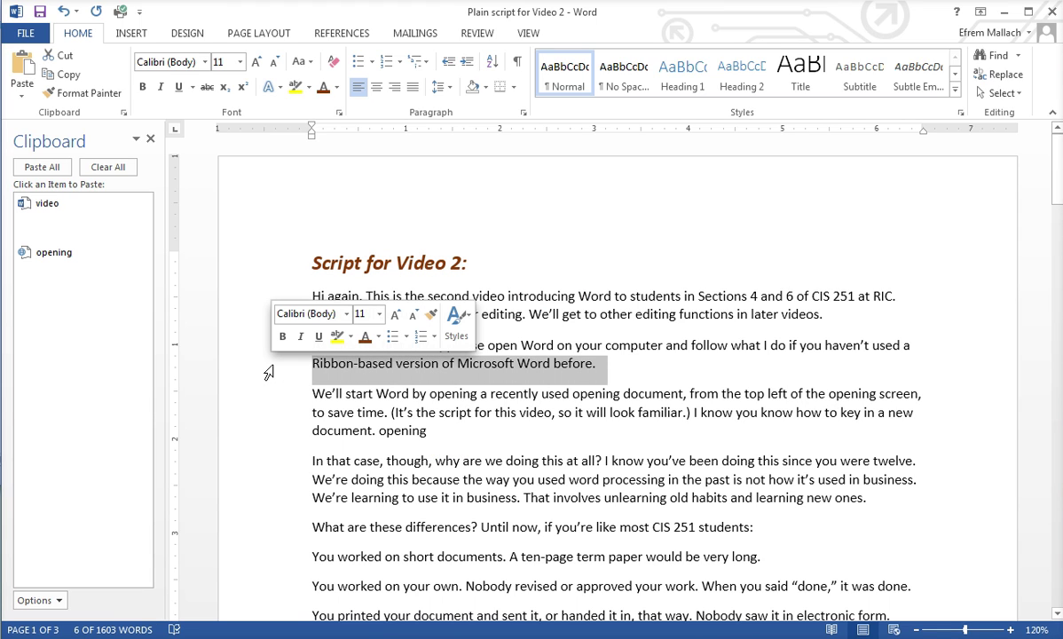
key("ctrl+c")
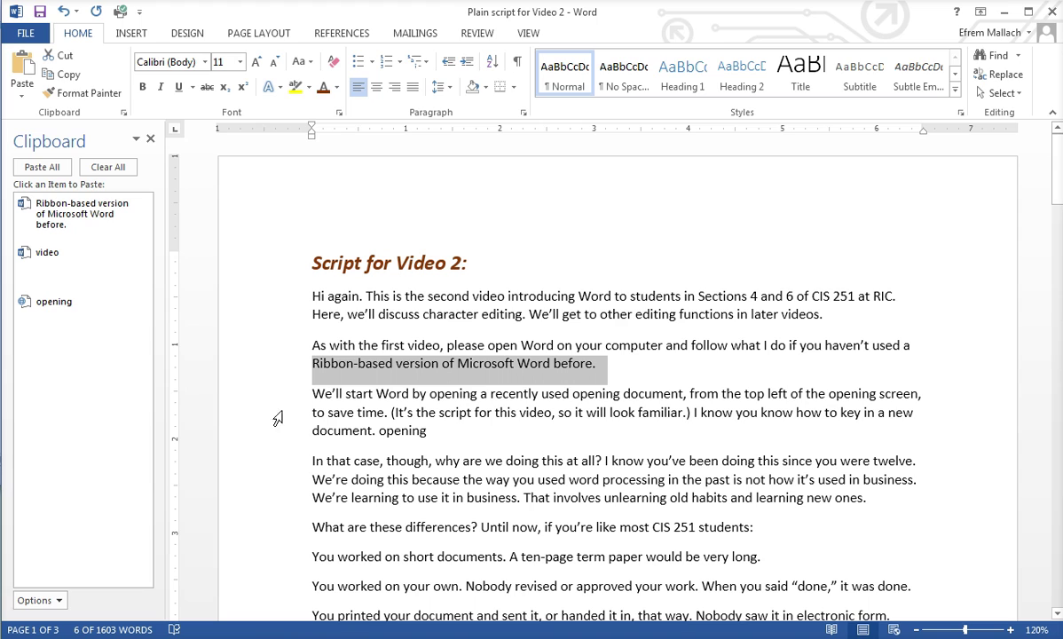
triple_click(364, 492)
key("ctrl+c")
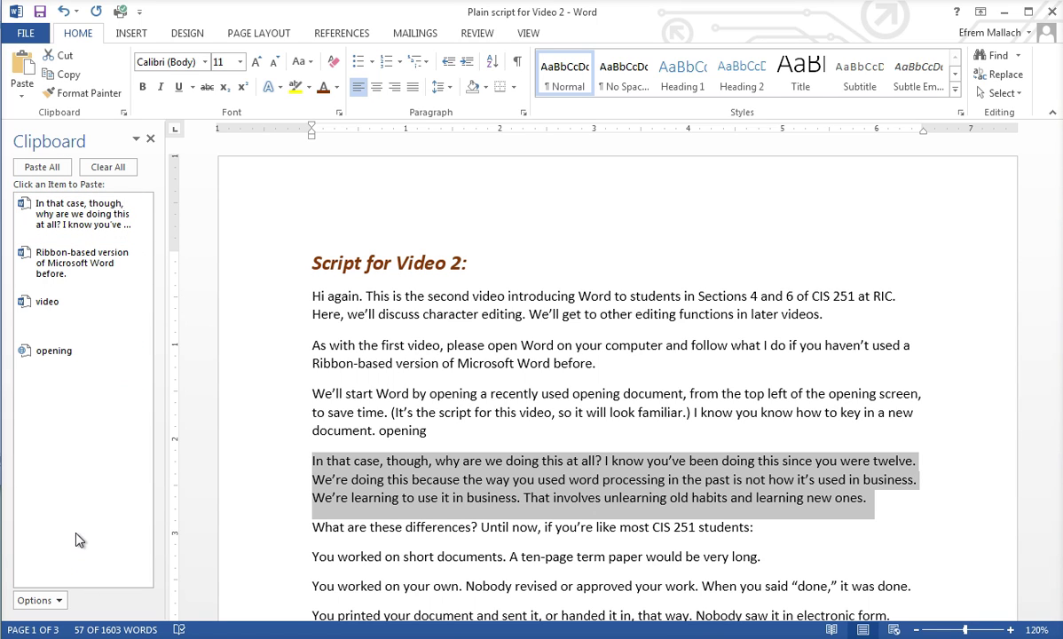
Check the actions available for the "opening" clipboard item, and close the Clipboard pane without applying any
left_click(130, 366)
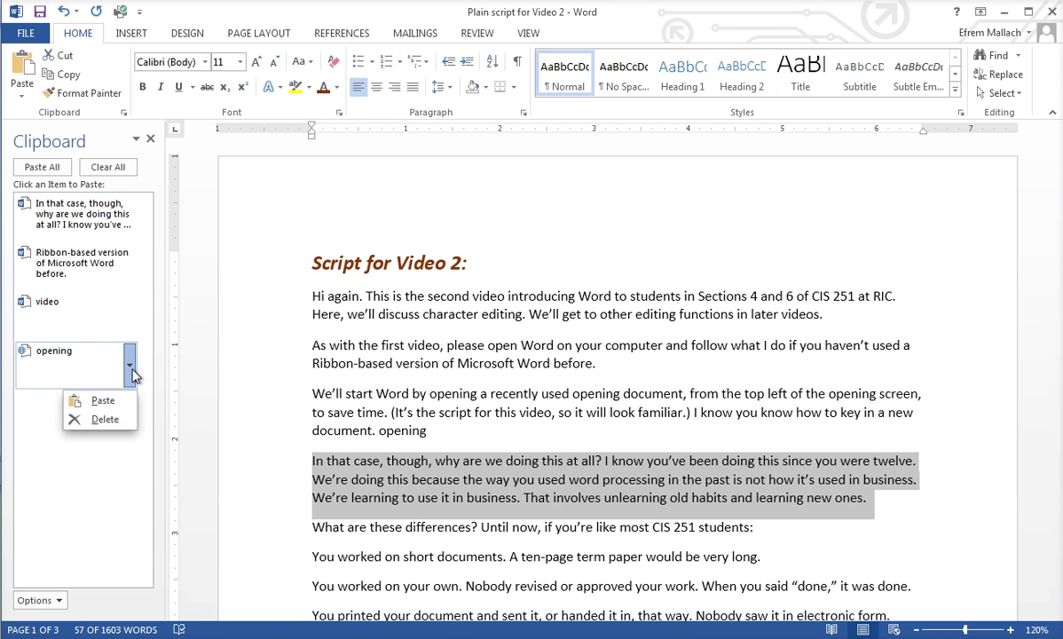
left_click(152, 144)
left_click(150, 140)
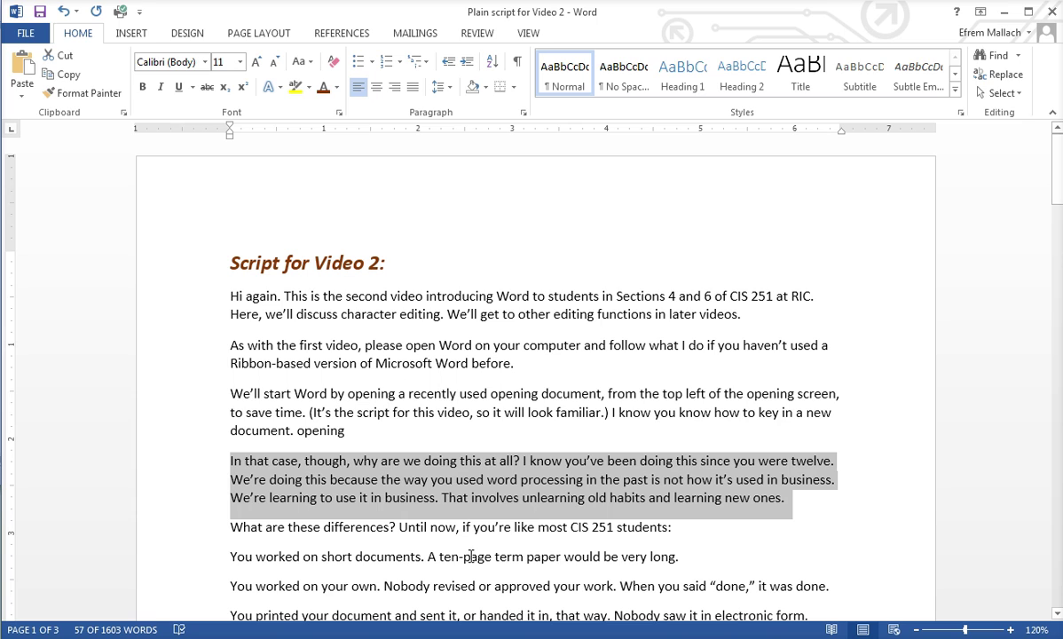
Copy the line beginning "You worked on short documents" and, with the Clipboard pane shown again, replace that line with "~"
left_click(163, 559)
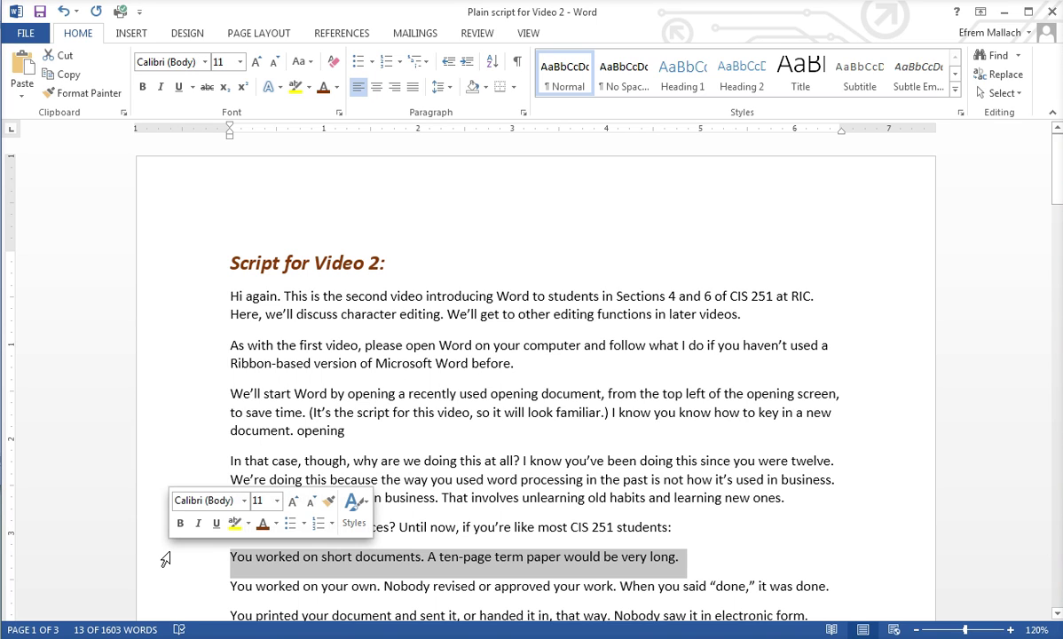
left_click(125, 116)
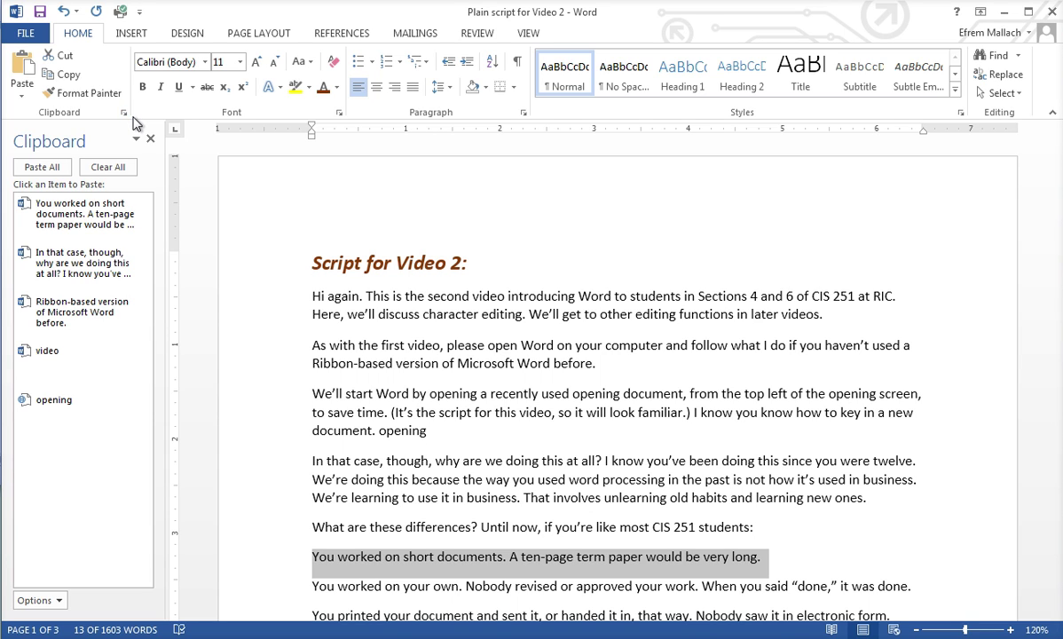
key("Delete")
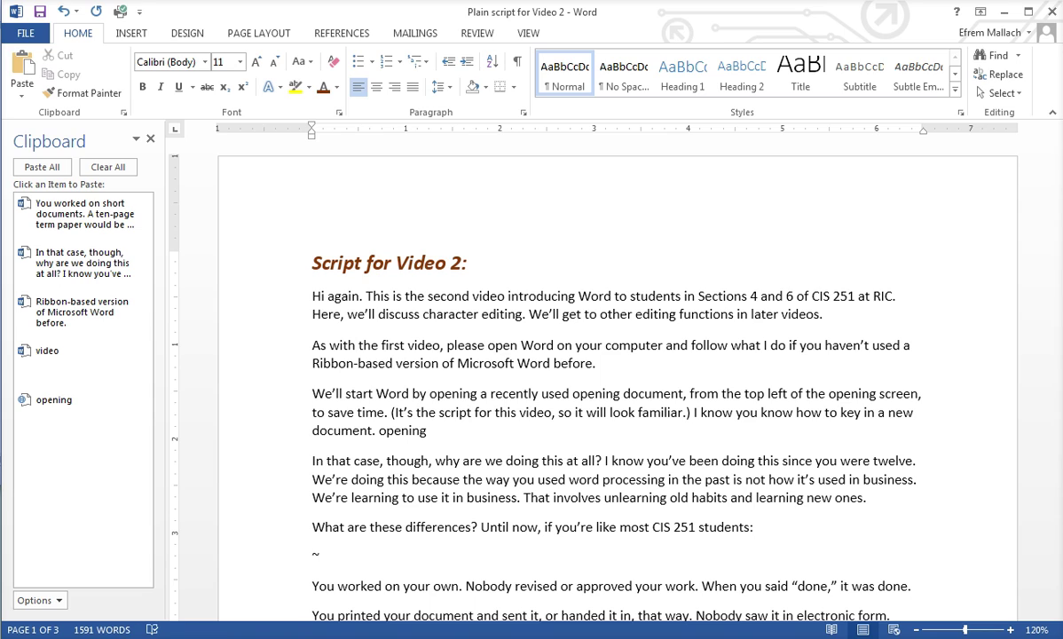